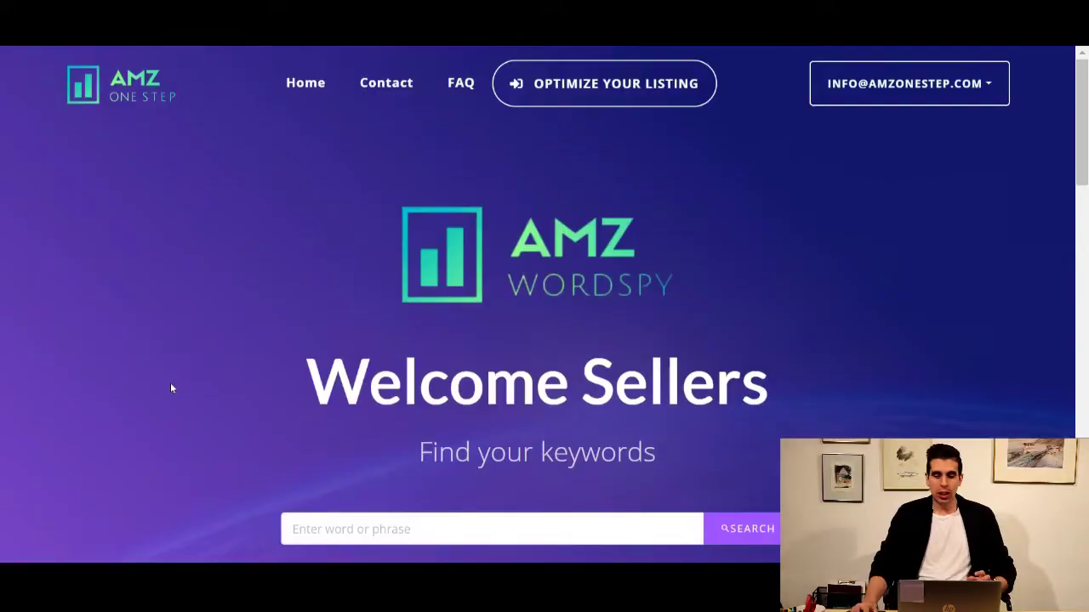
Search AMZ WordSpy for keyword suggestions on the seed phrase 'yoga mats'
scroll(219, 431, "down", 3)
scroll(219, 431, "up", 2)
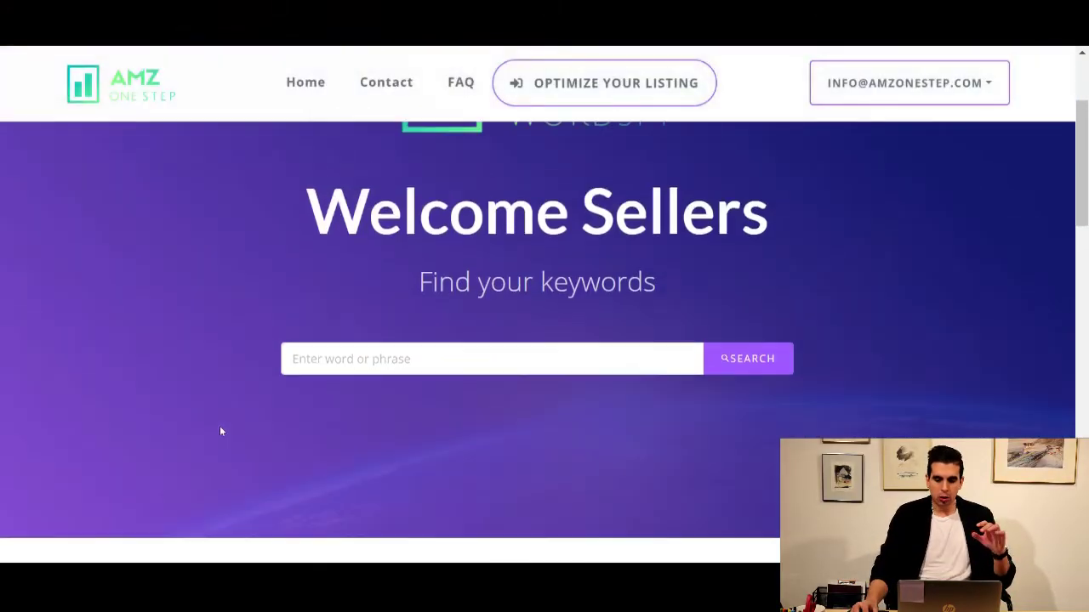
scroll(221, 431, "up", 2)
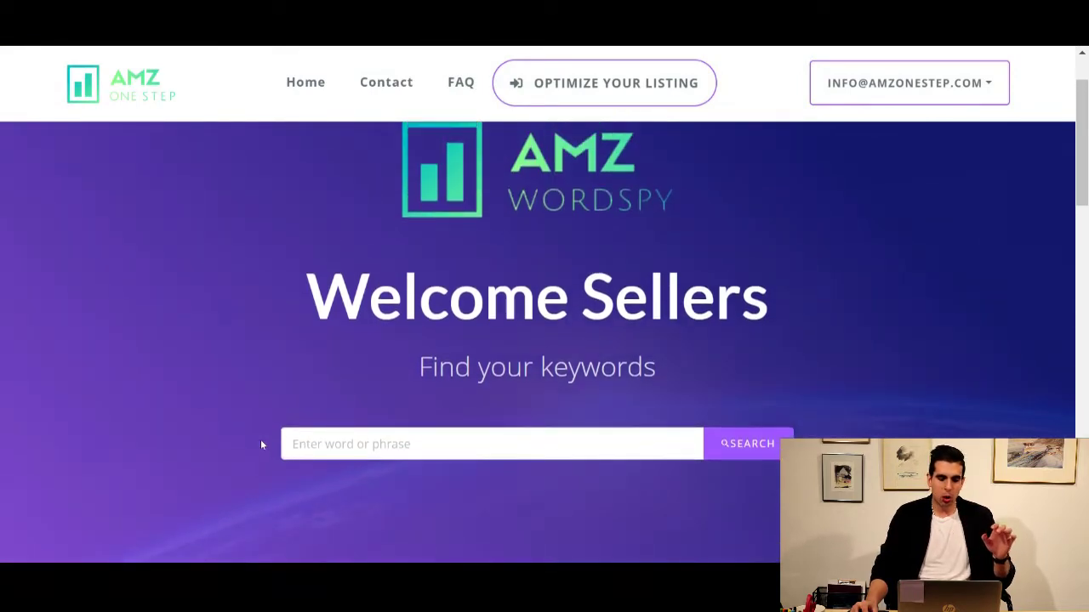
left_click(364, 444)
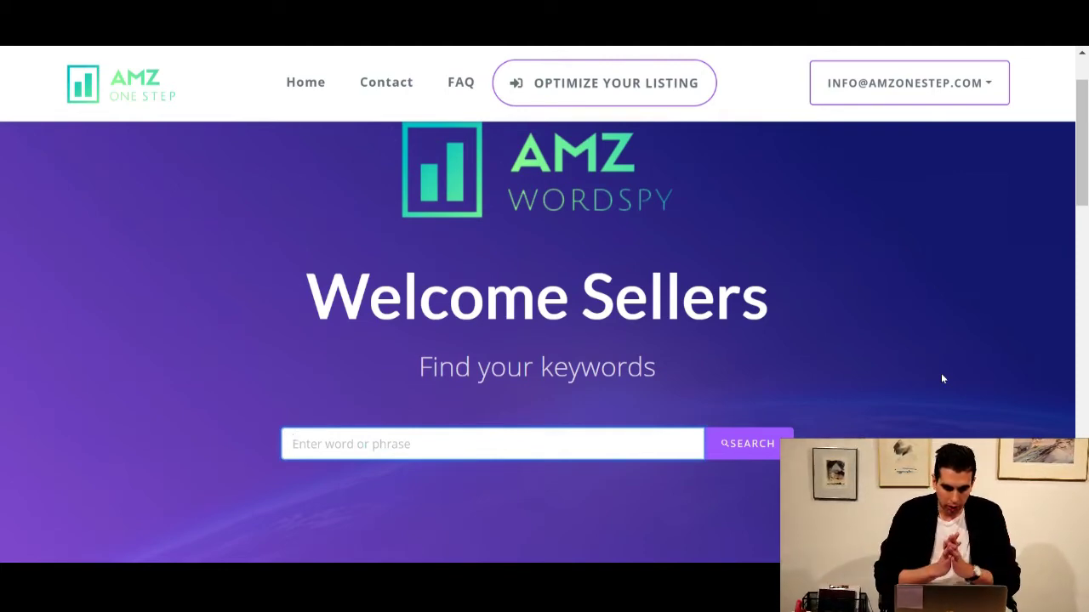
type("yoga mats")
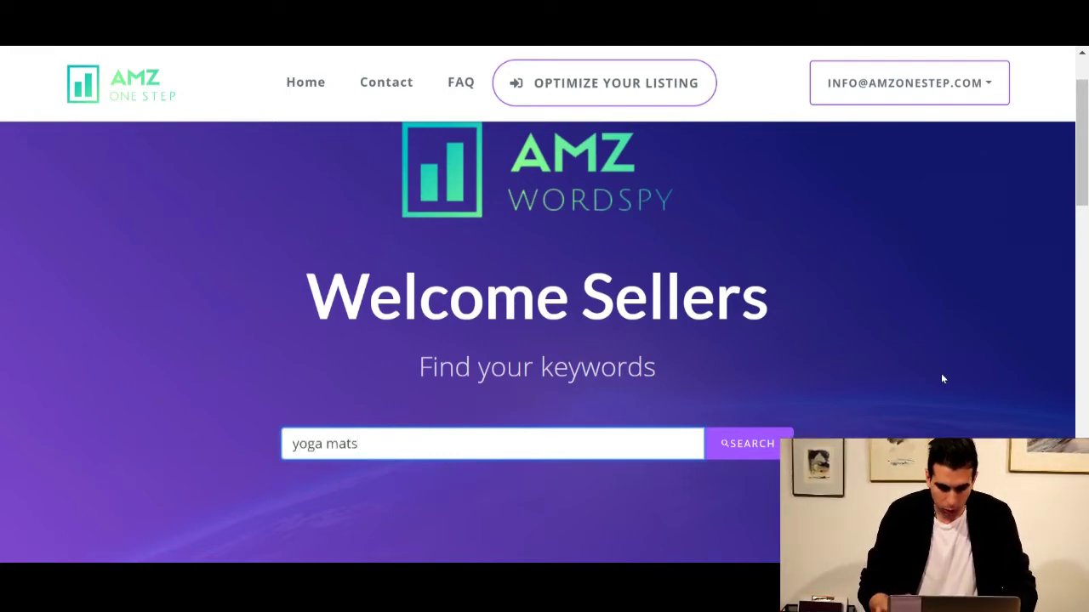
key("Return")
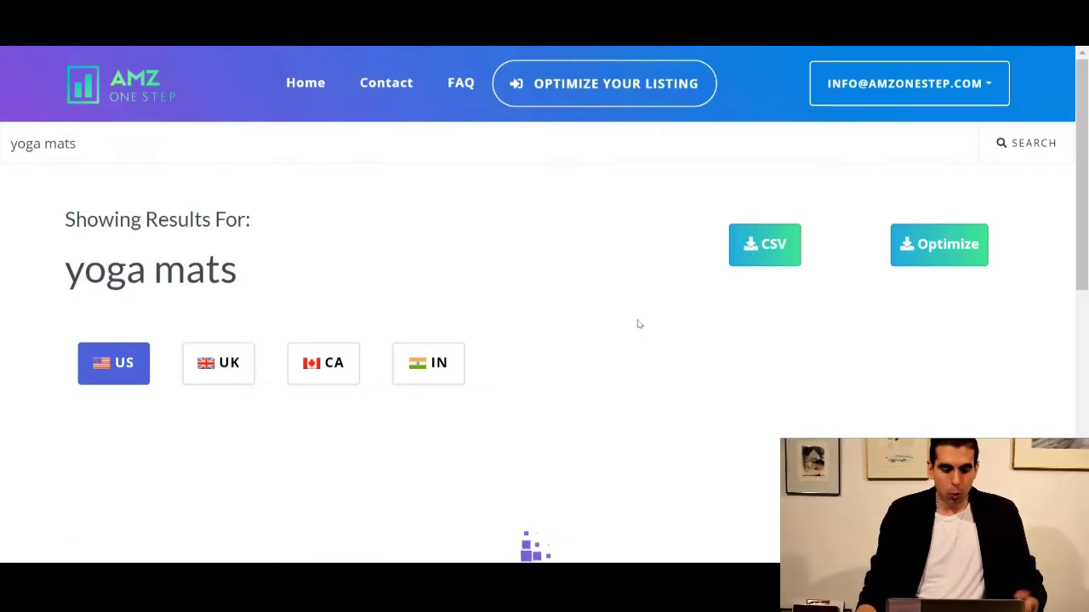
Scan the US yoga mats keyword table, then bring up the Amazon home page
scroll(639, 326, "down", 1)
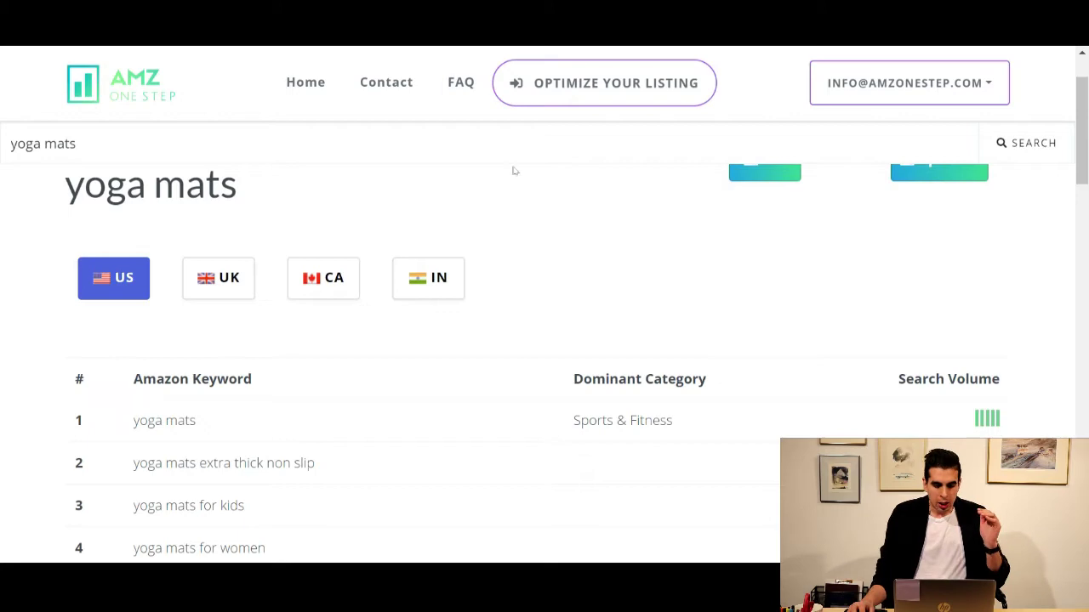
scroll(655, 276, "down", 2)
scroll(601, 262, "up", 2)
scroll(600, 261, "down", 5)
scroll(578, 272, "up", 4)
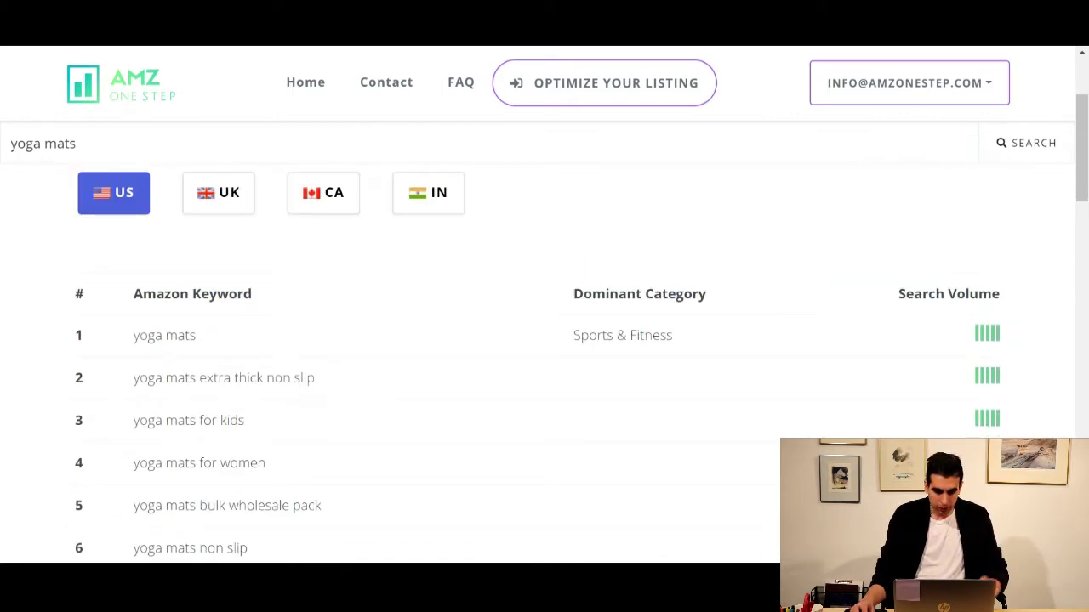
key("ctrl+Tab")
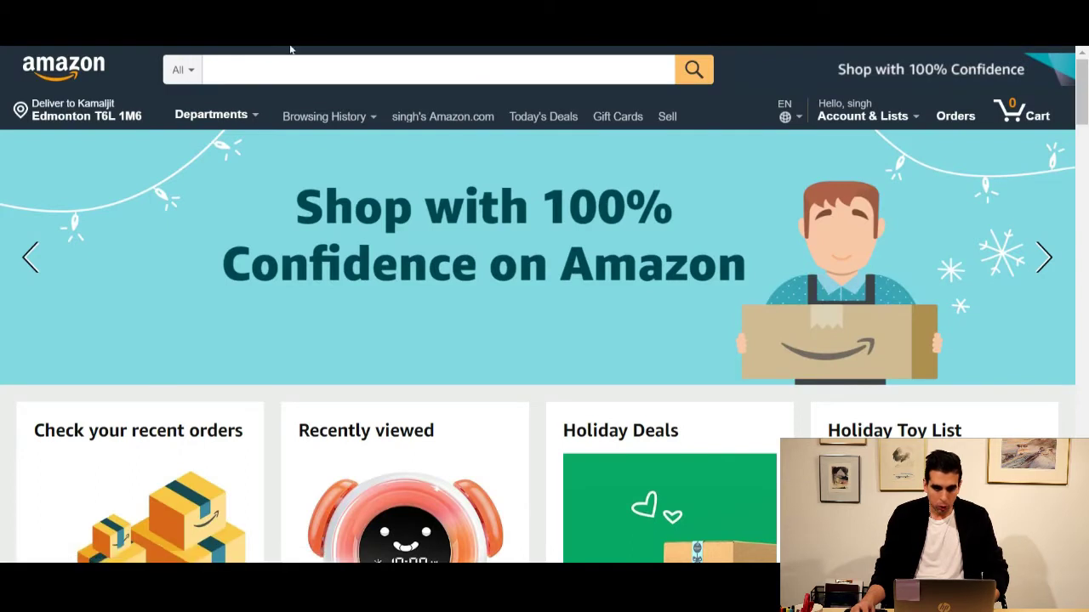
Enter 'yoga mats' in Amazon's search bar to see its autocomplete suggestions
left_click(304, 70)
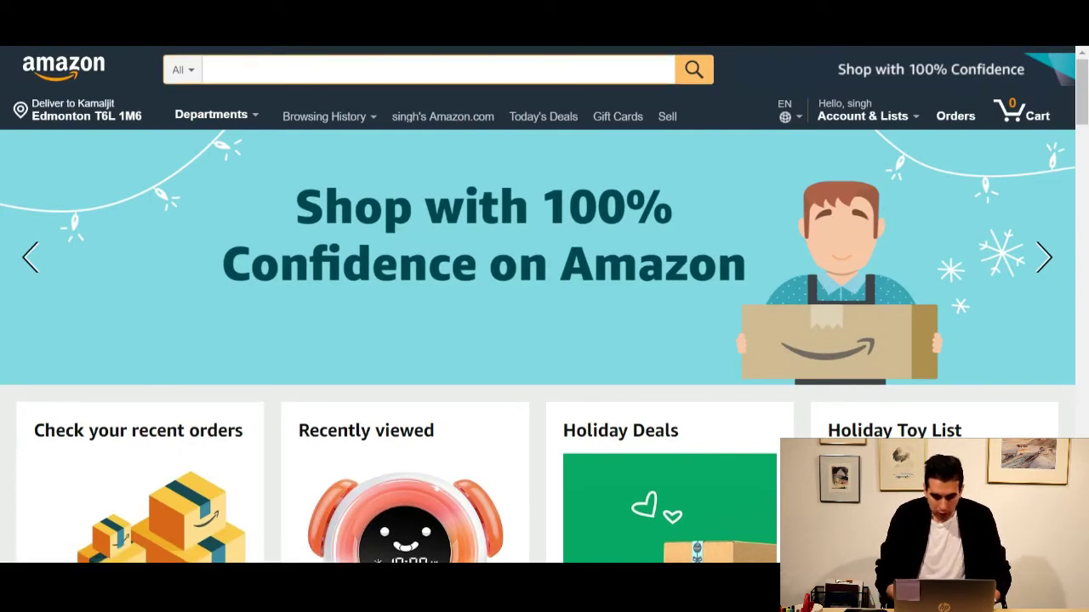
type("yogs")
key("BackSpace")
type("a mat")
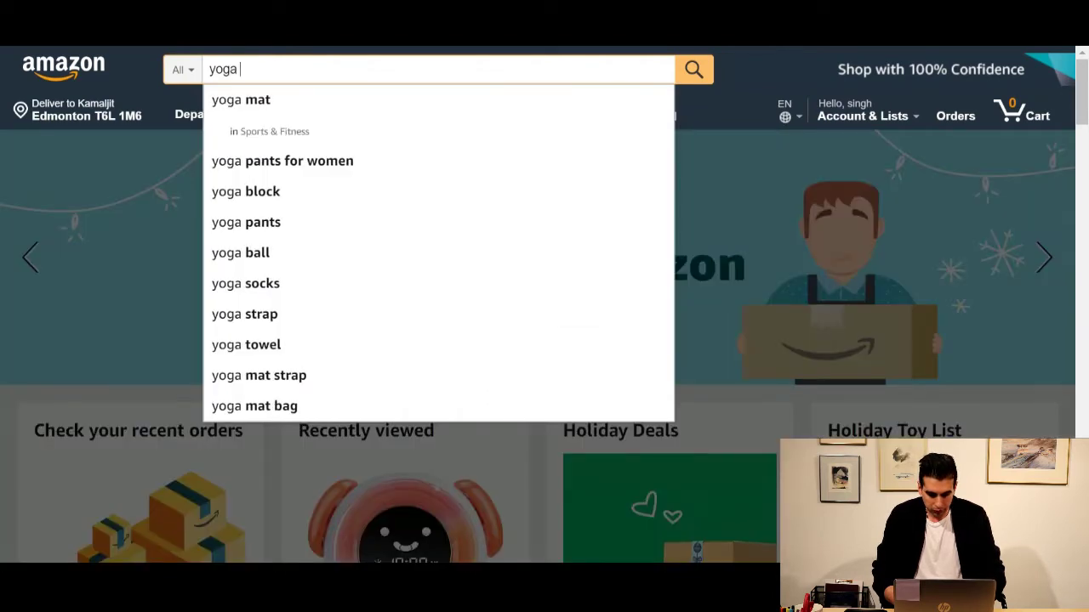
type("s")
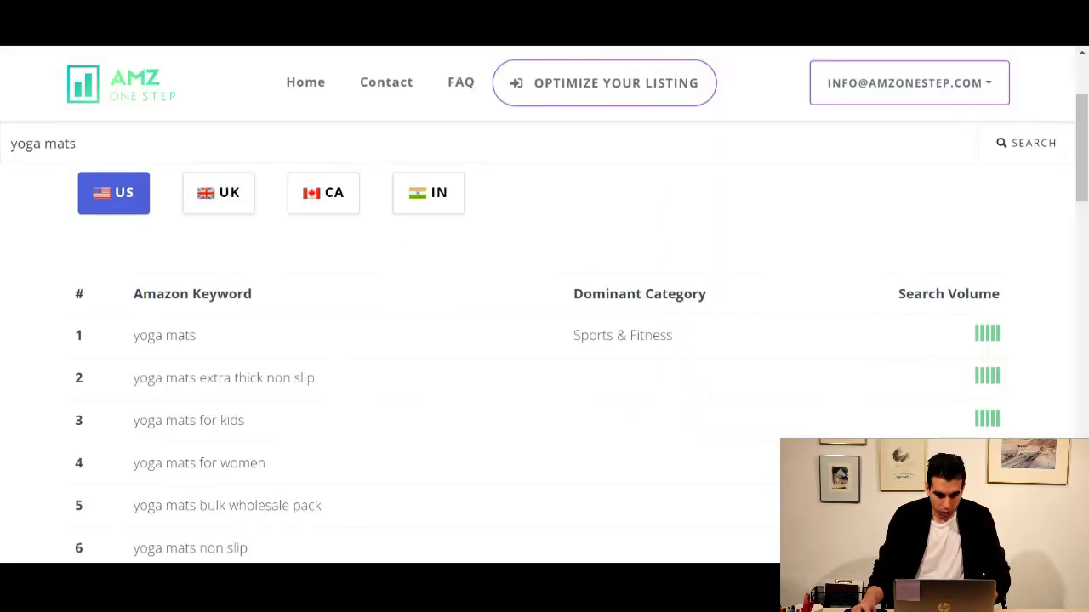
Scroll down through WordSpy's US yoga mats keyword results
scroll(312, 383, "down", 1)
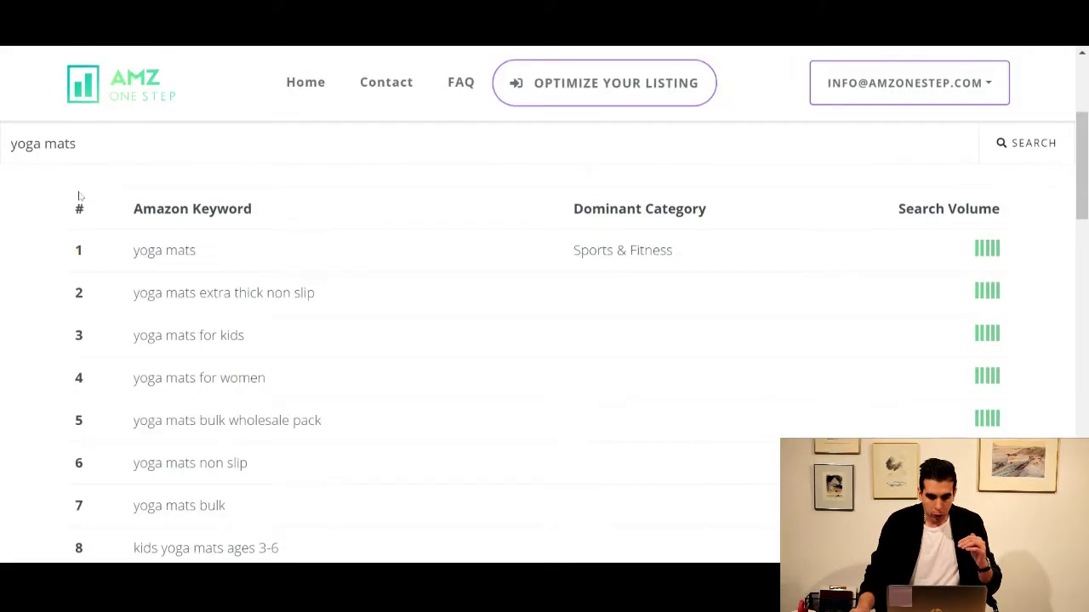
Switch the yoga mats keywords to the CA marketplace and load amazon.ca in the browser
scroll(390, 223, "up", 2)
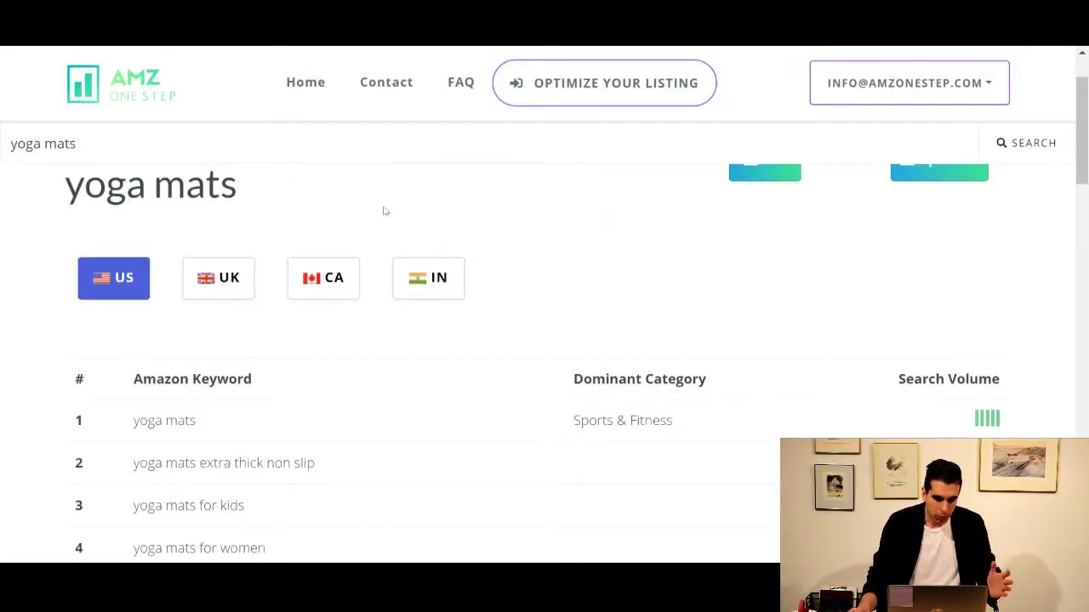
left_click(293, 290)
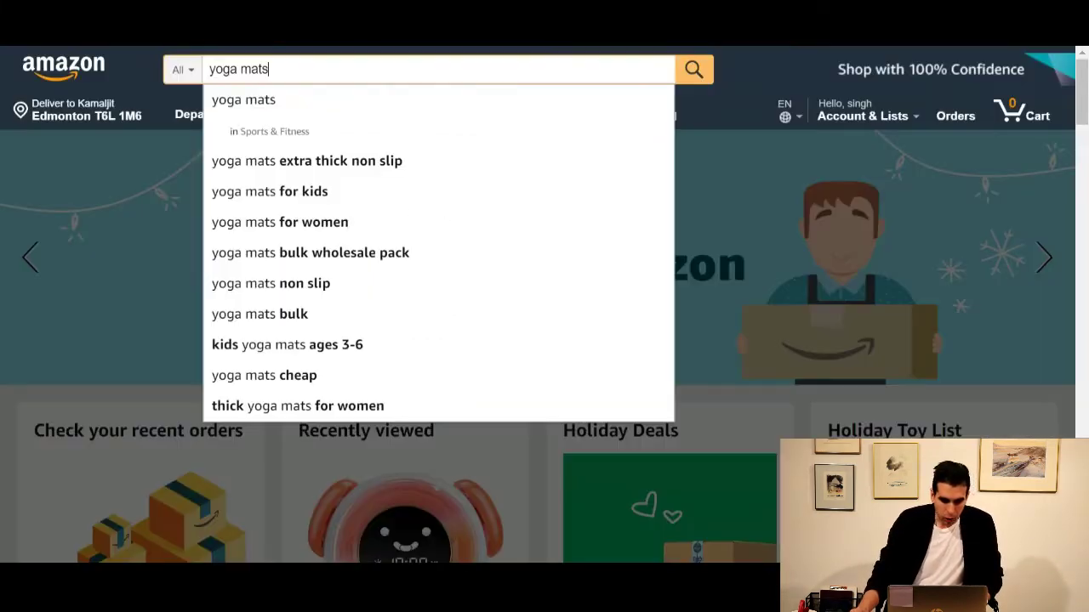
type("a")
key("Return")
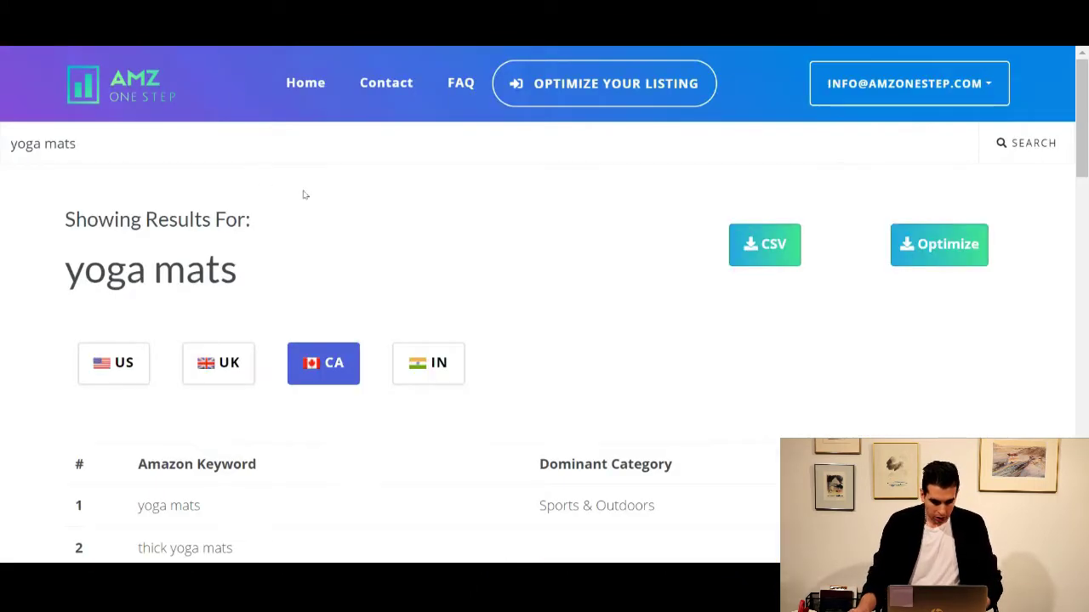
scroll(299, 196, "down", 2)
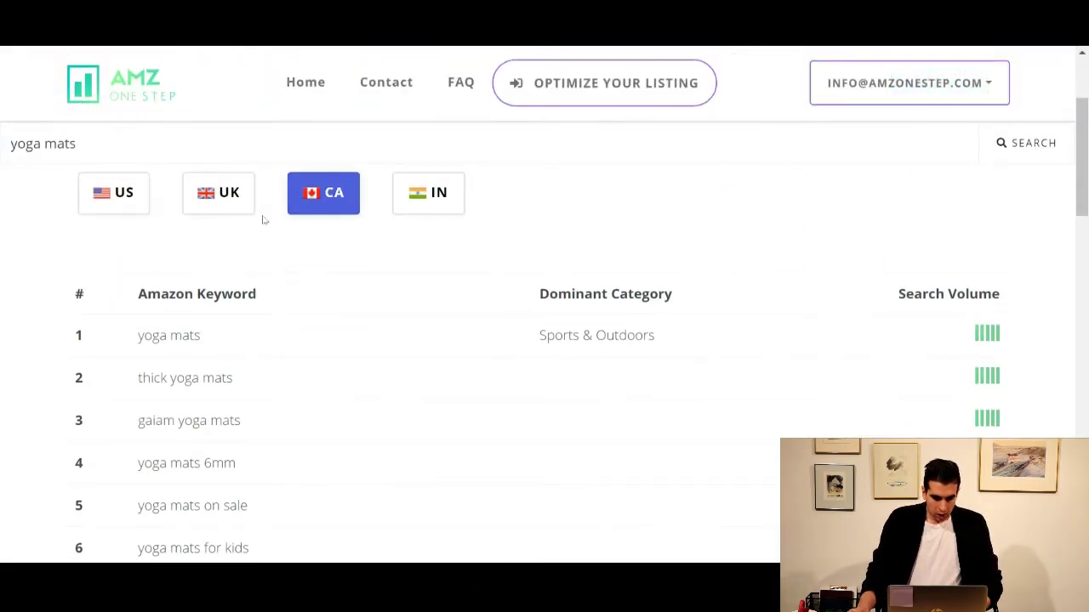
Scan the Canadian yoga mats keywords, then bring up the Amazon.ca home page
scroll(177, 223, "down", 3)
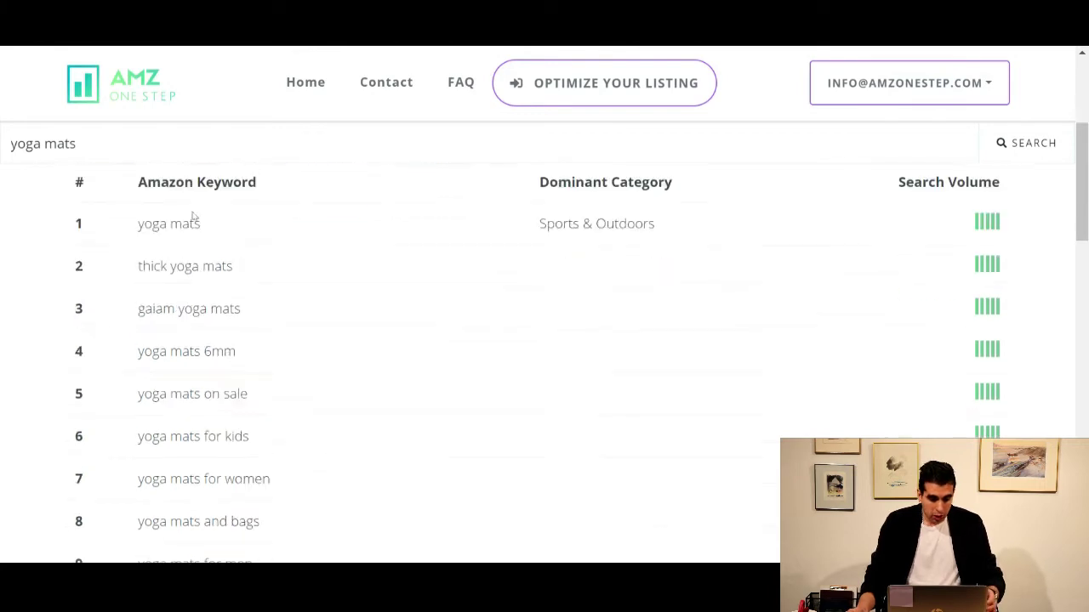
scroll(195, 218, "up", 1)
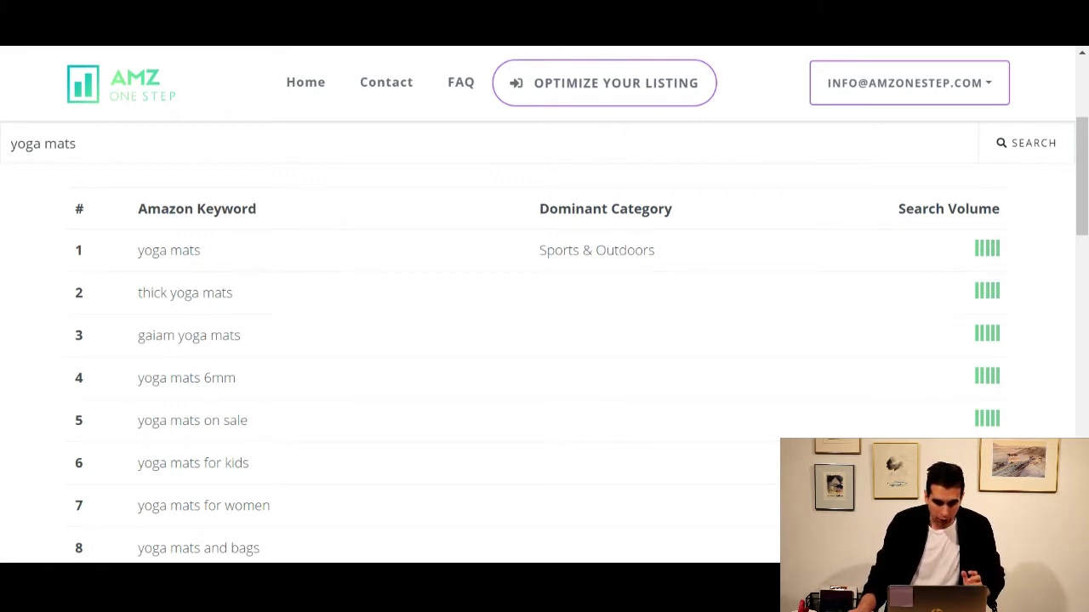
key("ctrl+Tab")
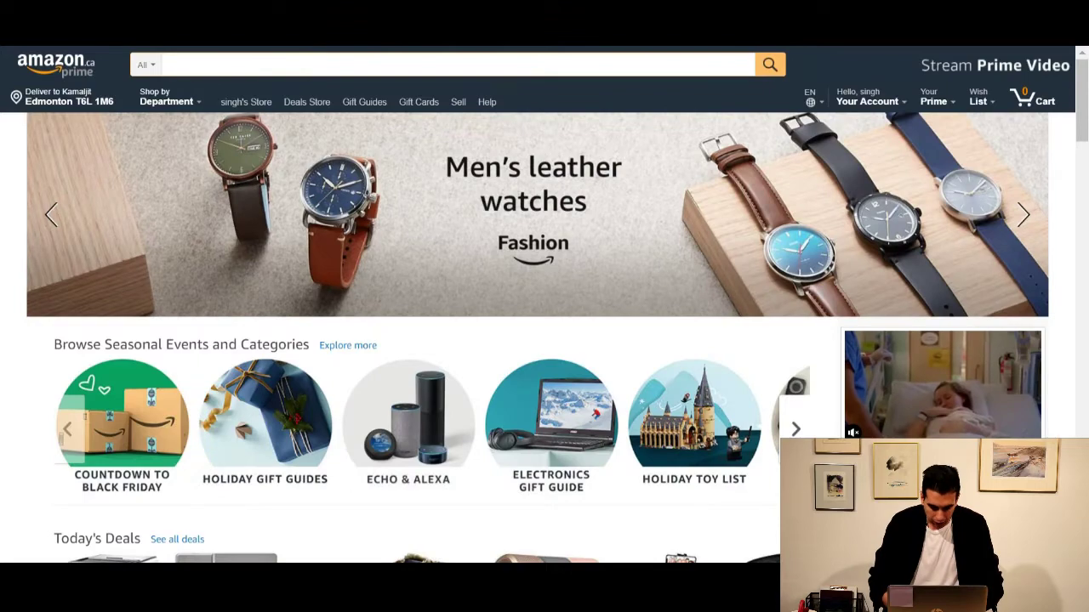
Enter 'yoga mats' in the Amazon.ca search box to check its suggestions
type("yoga mats")
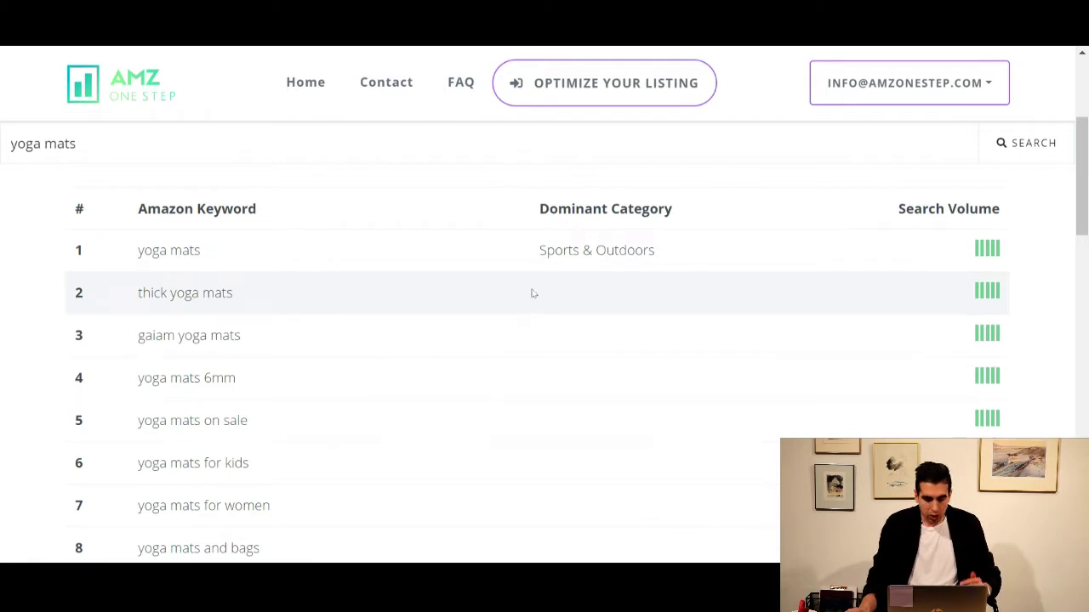
Scroll through the full Canadian yoga mats keyword list to the end and back
scroll(527, 289, "down", 5)
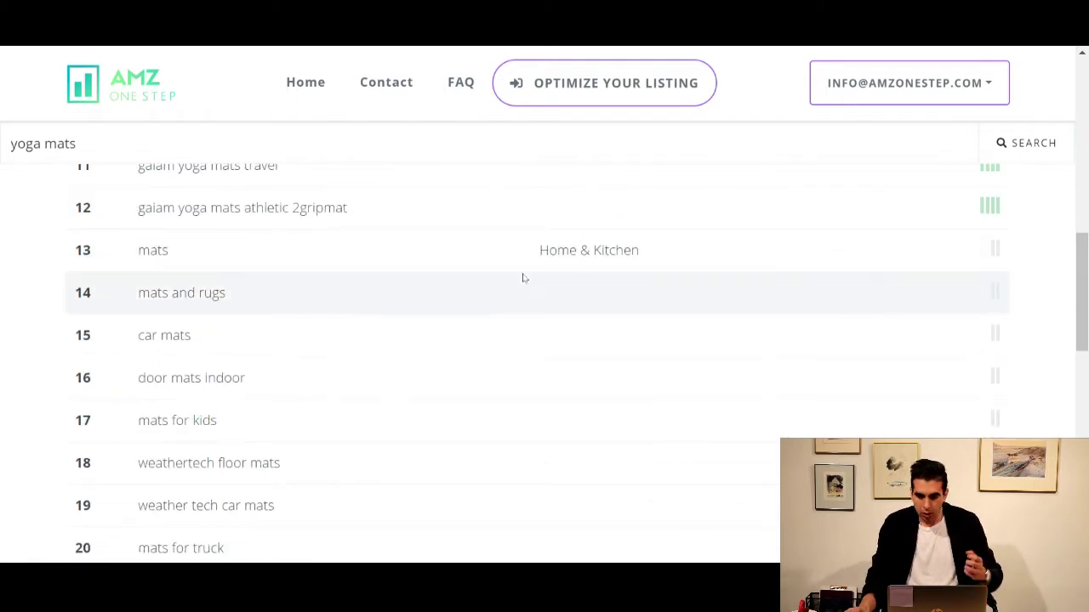
scroll(525, 279, "down", 4)
scroll(528, 280, "up", 3)
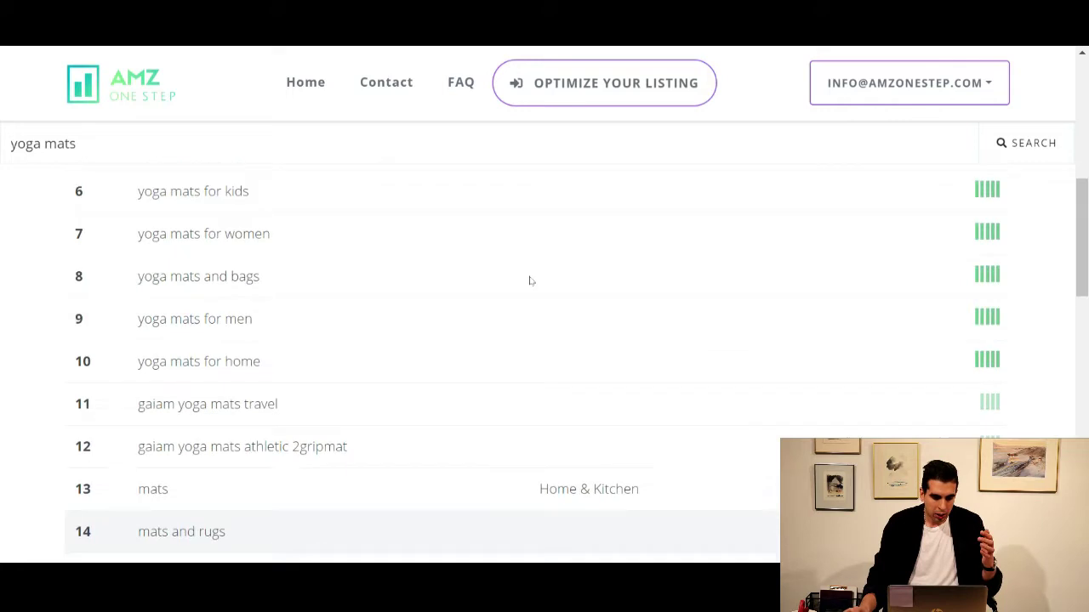
scroll(529, 279, "down", 10)
scroll(531, 282, "up", 15)
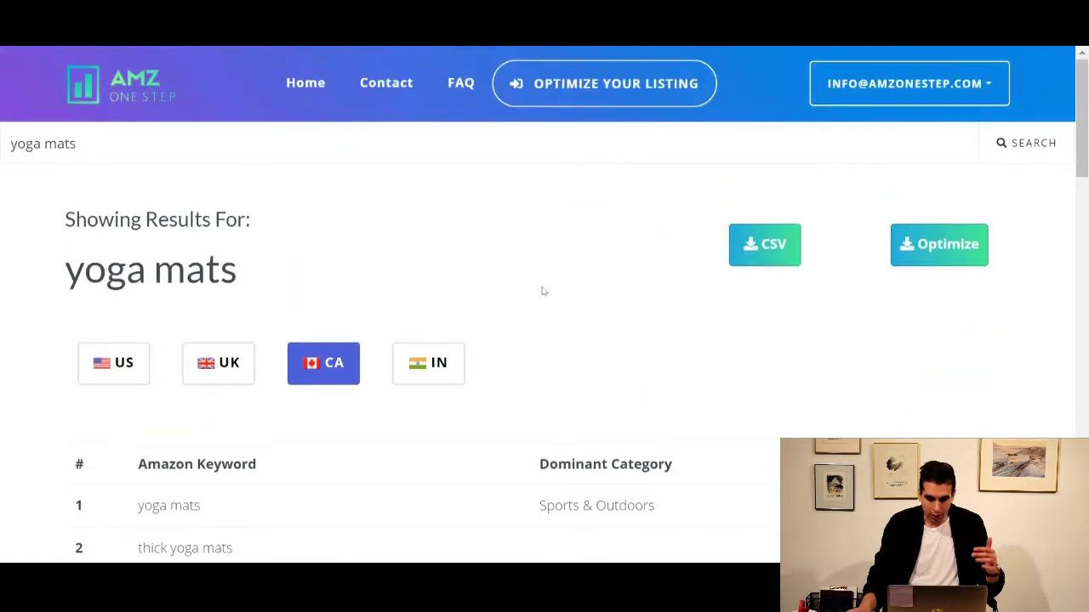
Switch the yoga mats results back to the US marketplace and scan that list
left_click(126, 378)
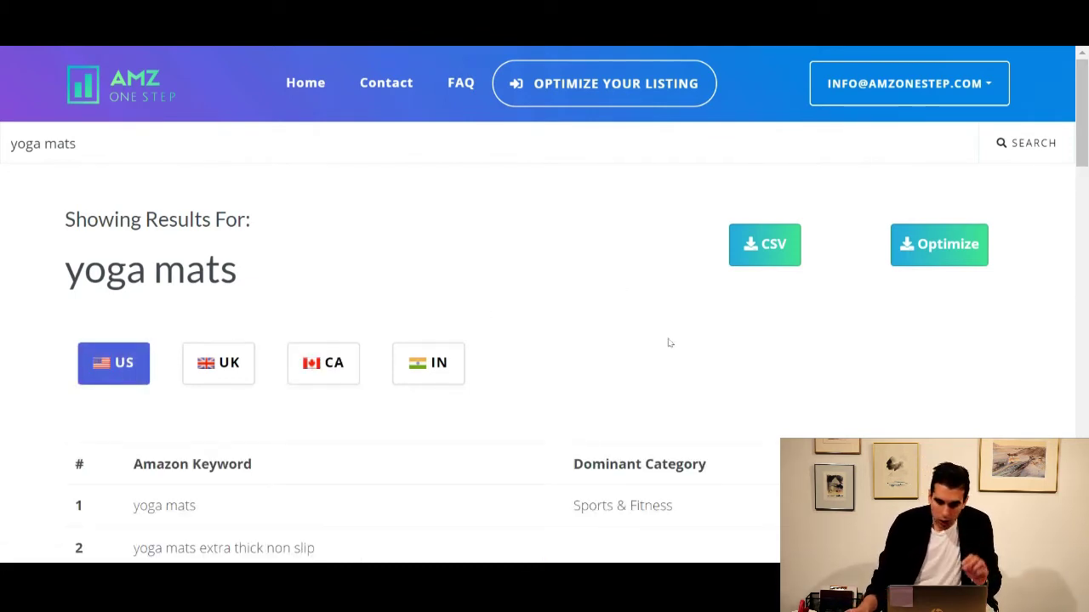
scroll(676, 334, "down", 20)
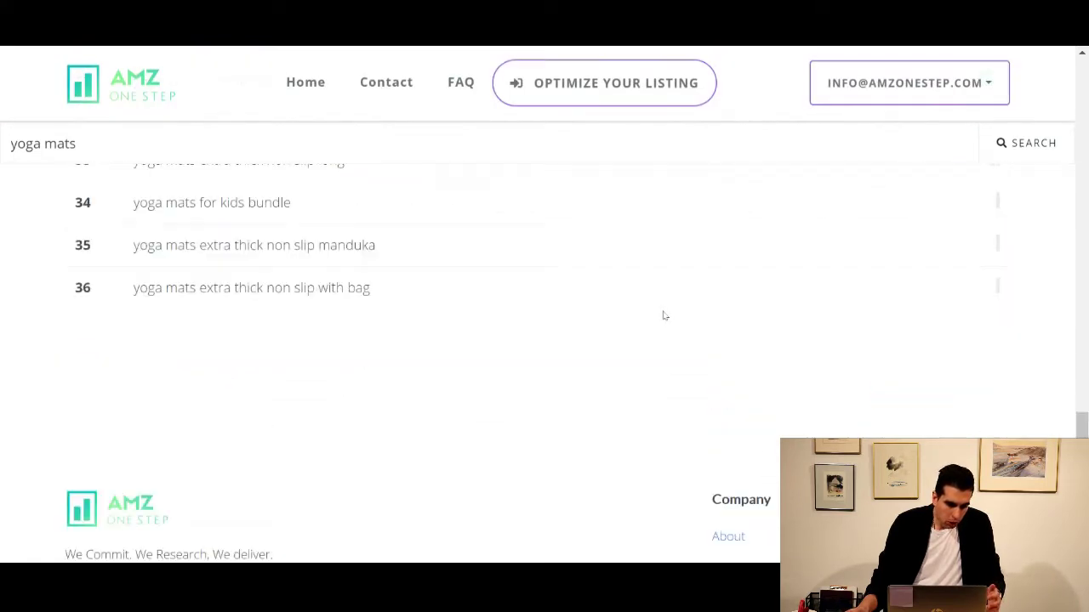
scroll(664, 315, "up", 7)
scroll(662, 316, "down", 5)
scroll(661, 315, "up", 18)
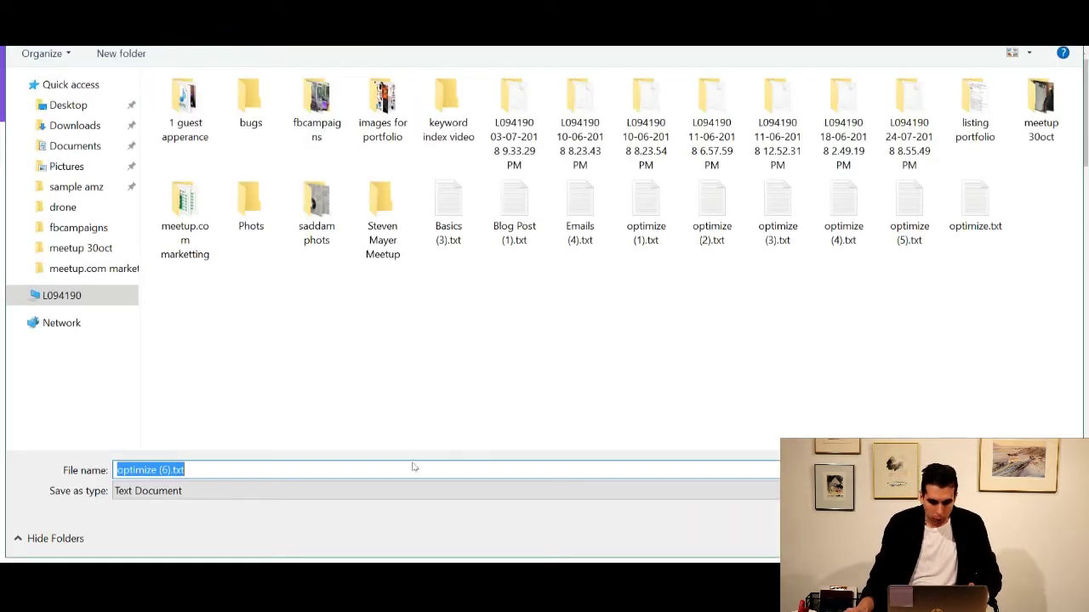
key("Return")
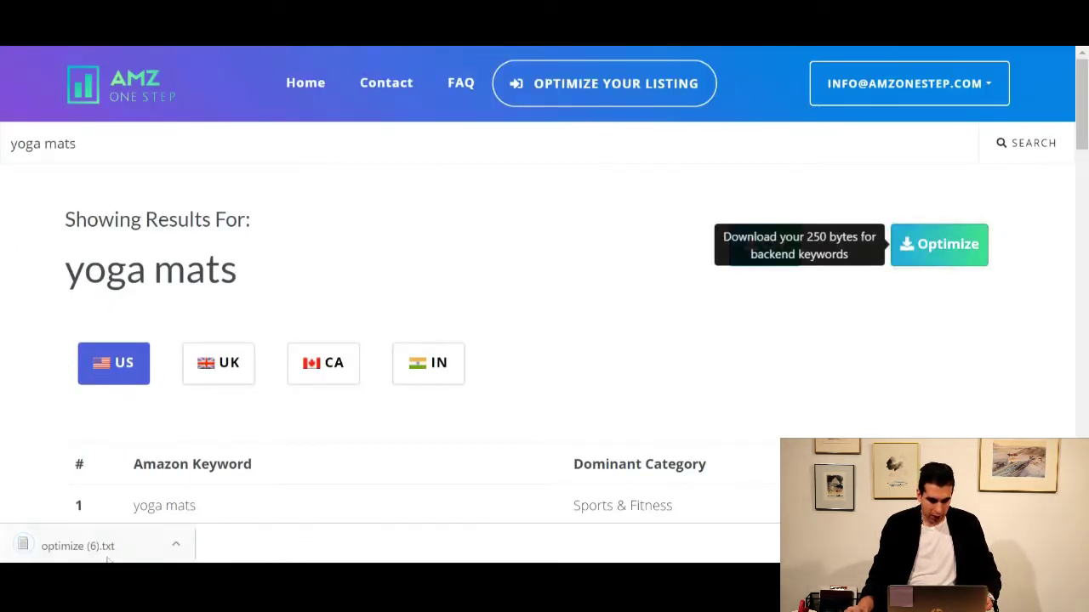
left_click(102, 542)
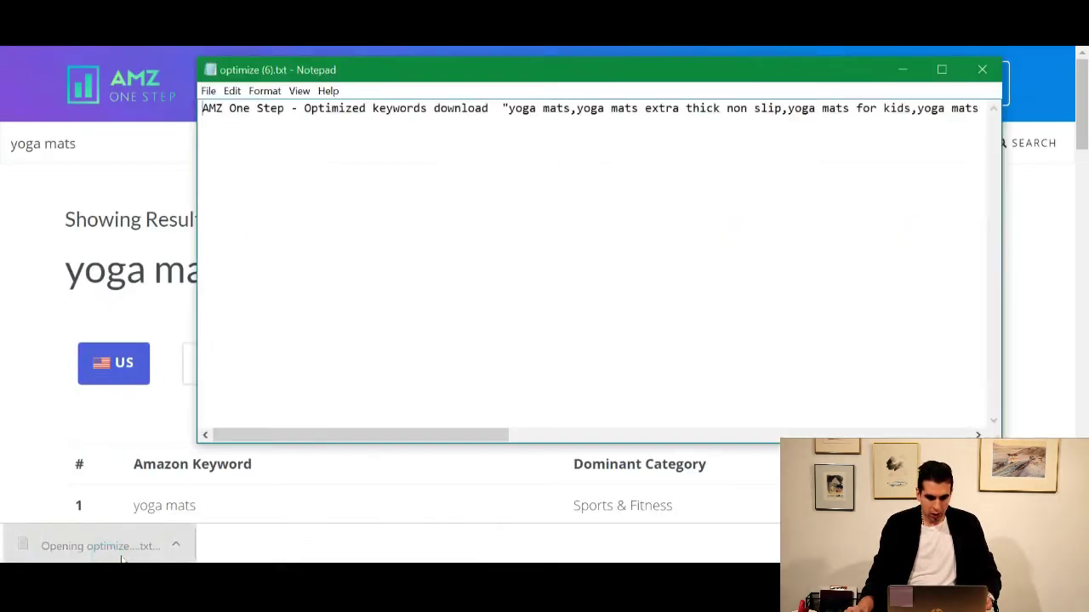
left_click(982, 71)
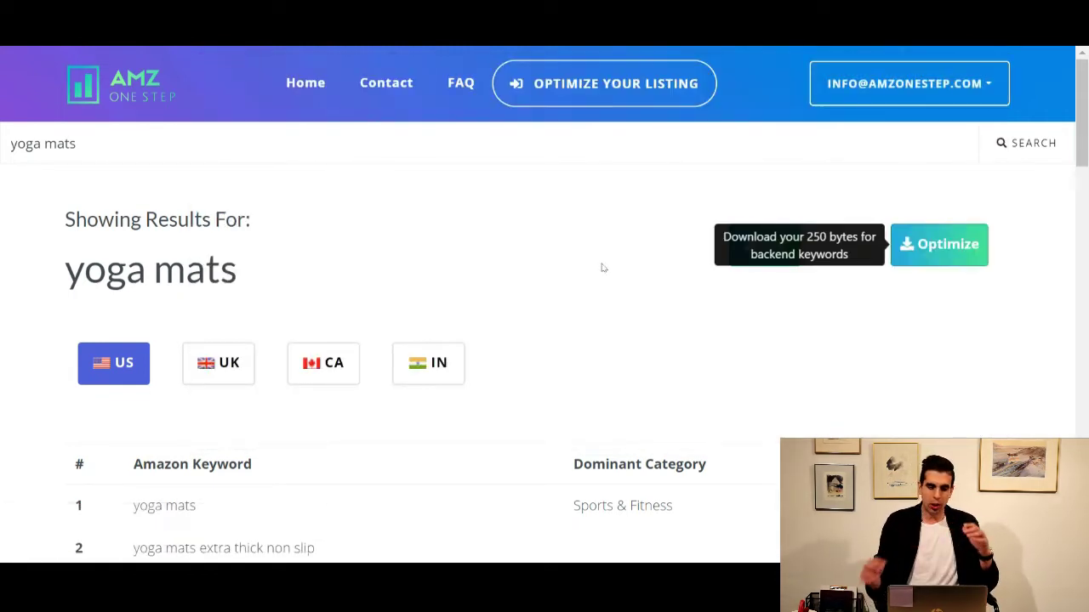
Select the 'yoga mats' text in WordSpy's search box so it can be replaced
scroll(600, 261, "down", 1)
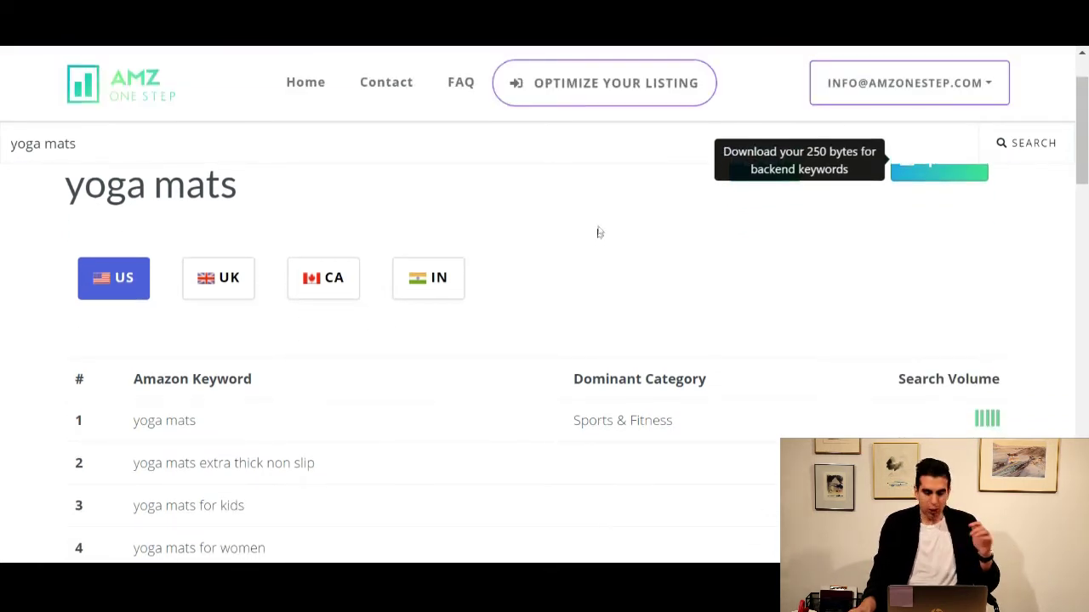
scroll(595, 239, "up", 1)
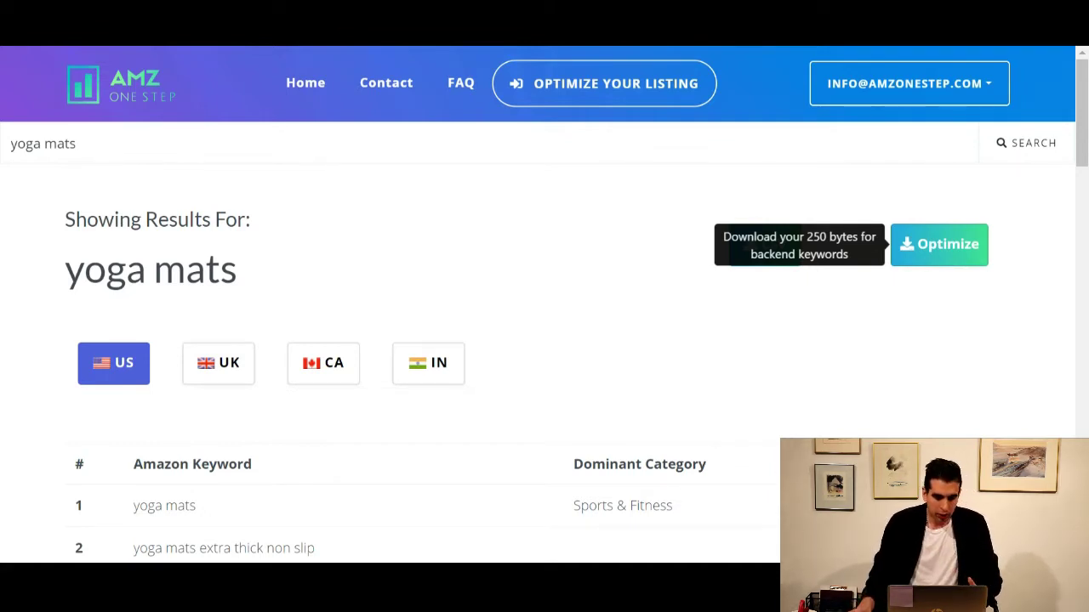
triple_click(241, 142)
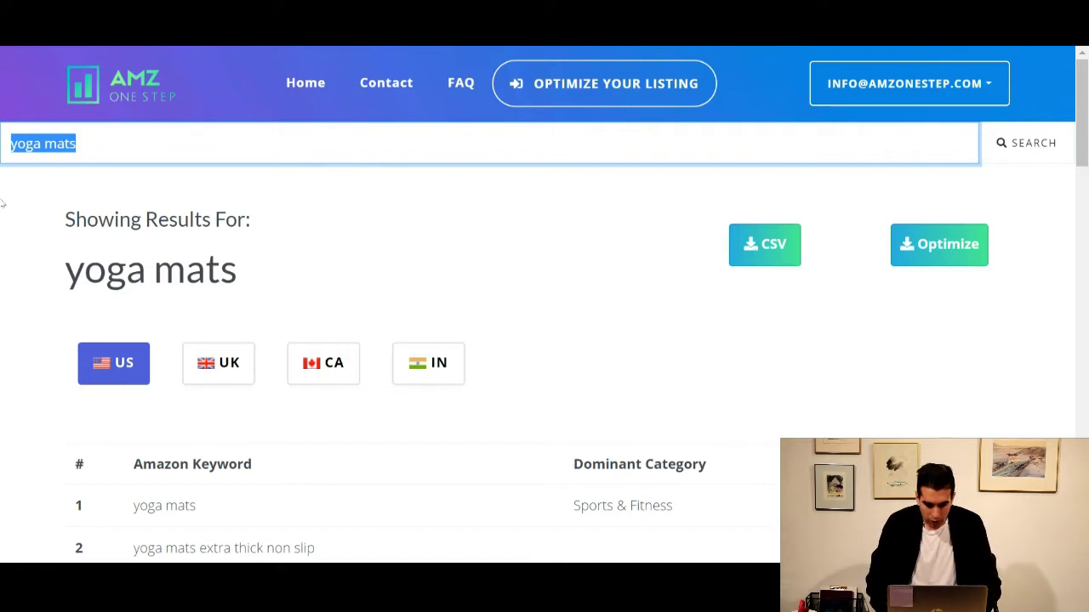
Search 'chien' on the CA marketplace and review keywords like chien accessoire and chien jouet
type("c")
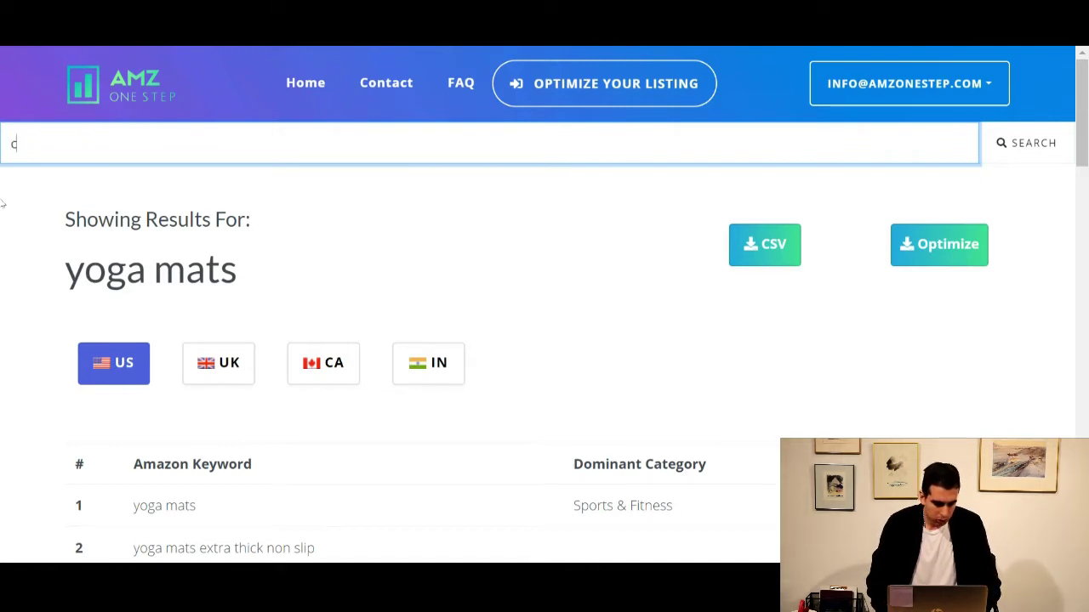
type("hien")
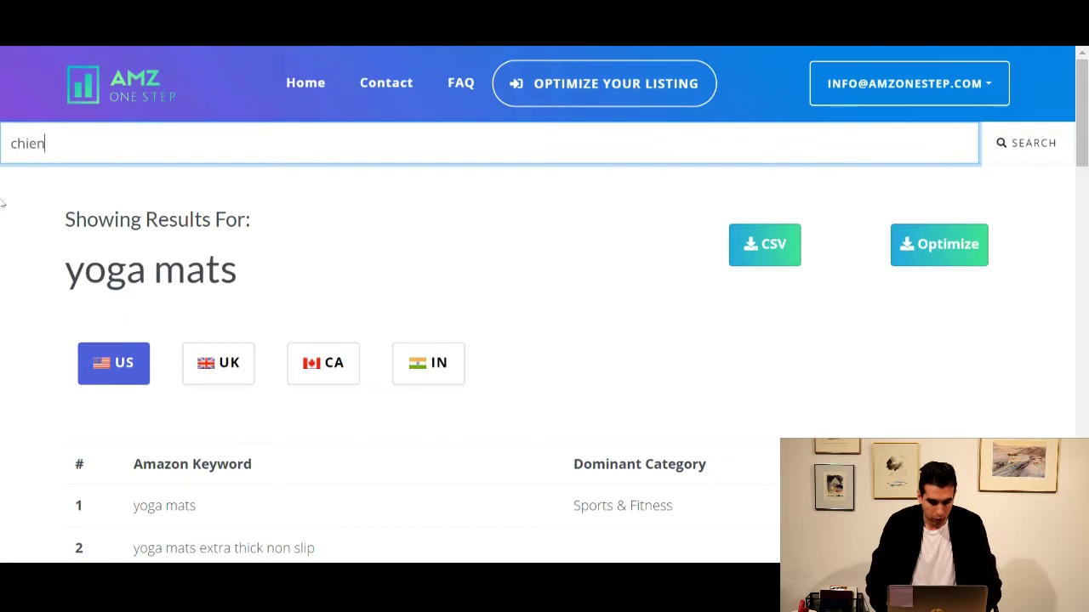
key("Return")
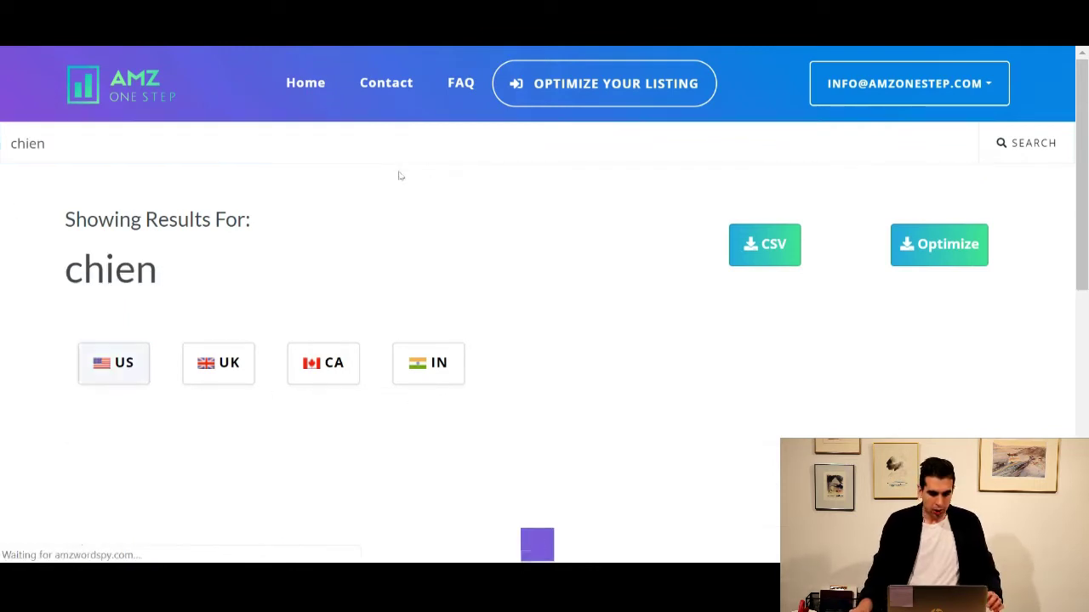
left_click(310, 364)
scroll(443, 217, "down", 4)
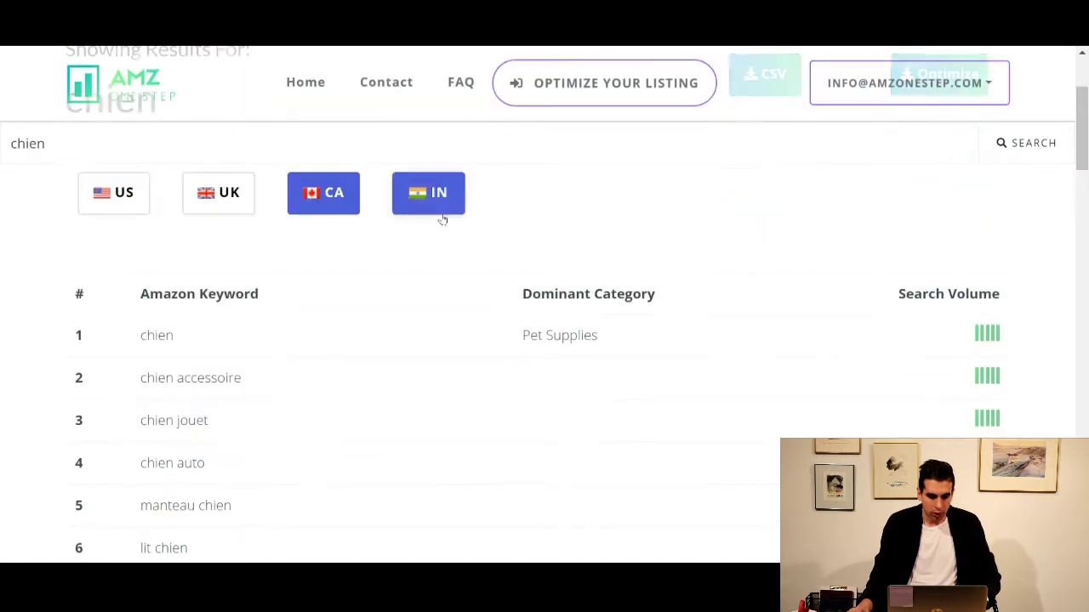
scroll(359, 270, "up", 1)
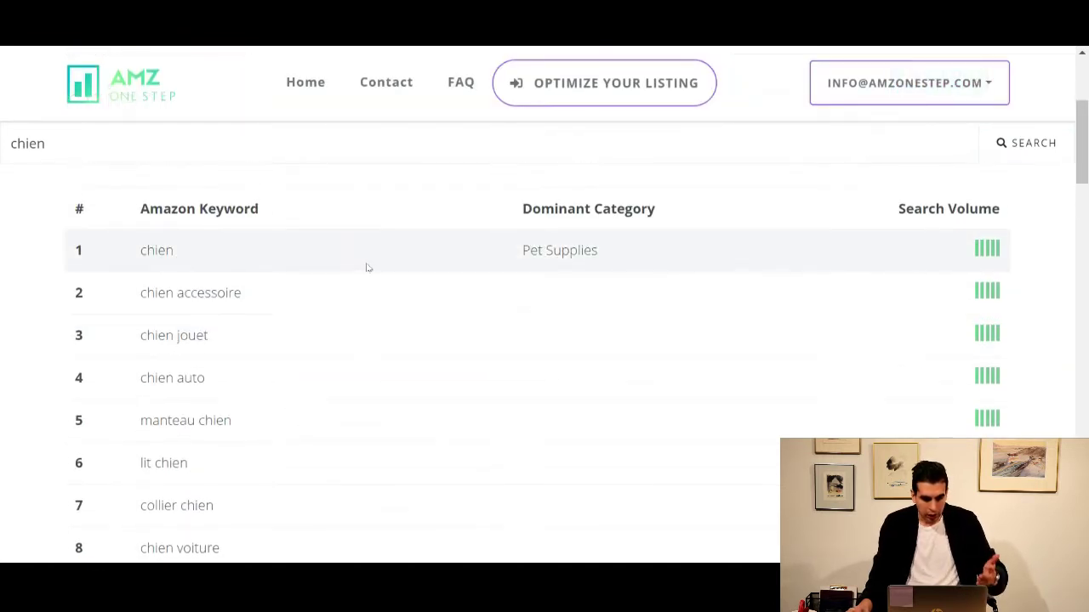
scroll(371, 266, "down", 1)
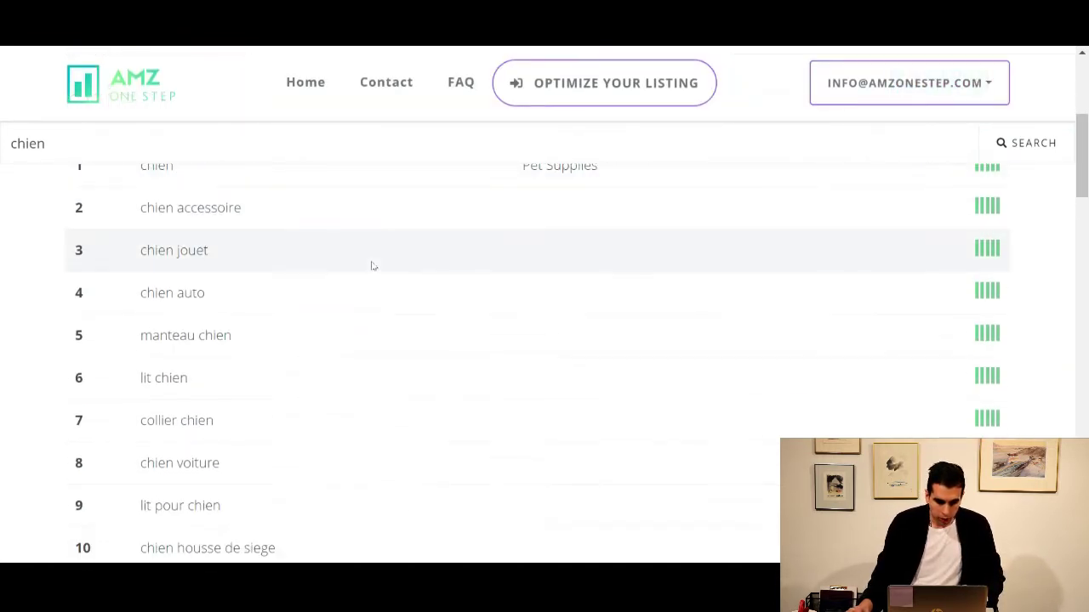
scroll(371, 266, "up", 2)
scroll(371, 265, "down", 2)
scroll(374, 263, "up", 1)
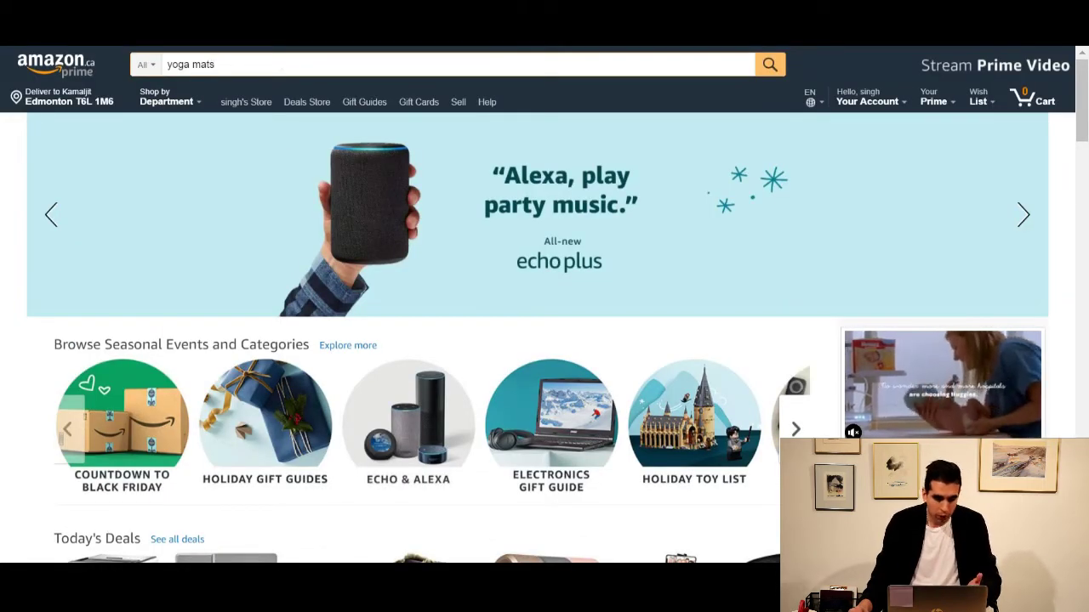
Compare Amazon.ca's search suggestions for 'chien' with the keyword list, then start entering amazon.com
triple_click(282, 68)
type("dhien")
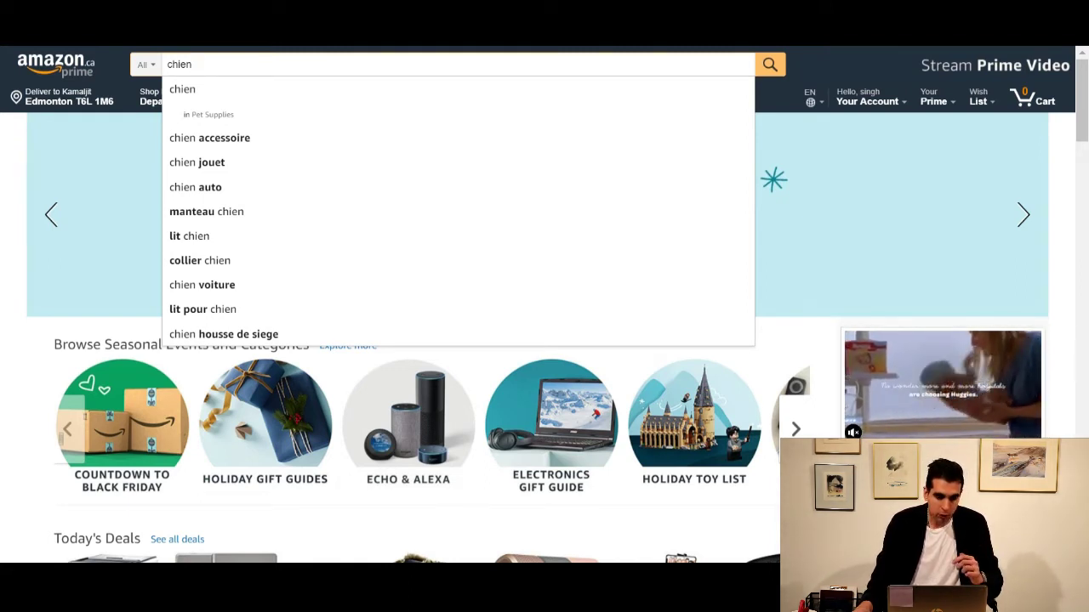
key("ctrl+Tab")
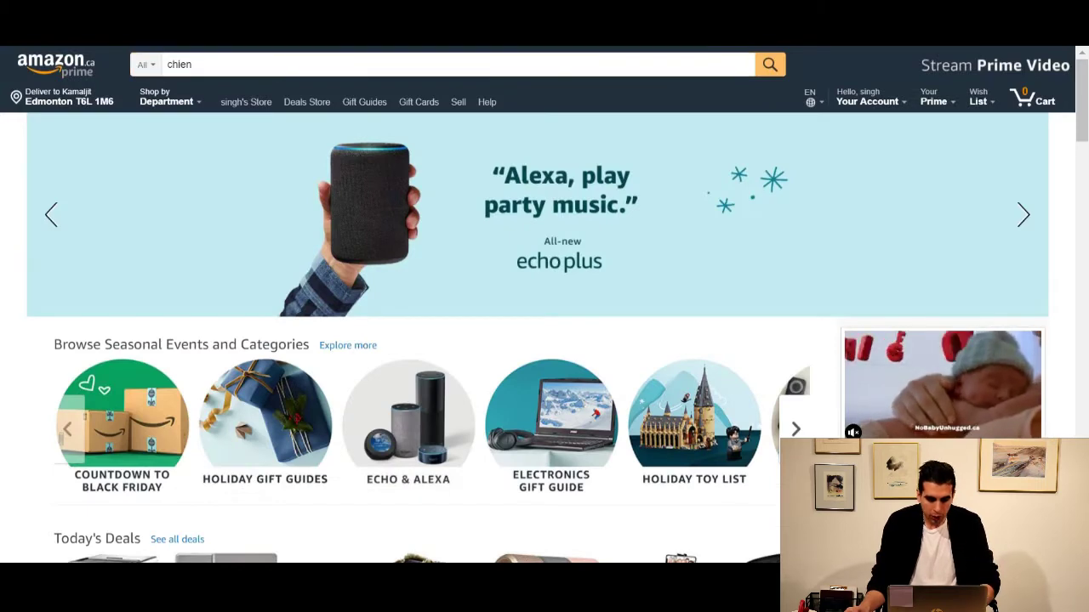
type("https://www.amazon.com")
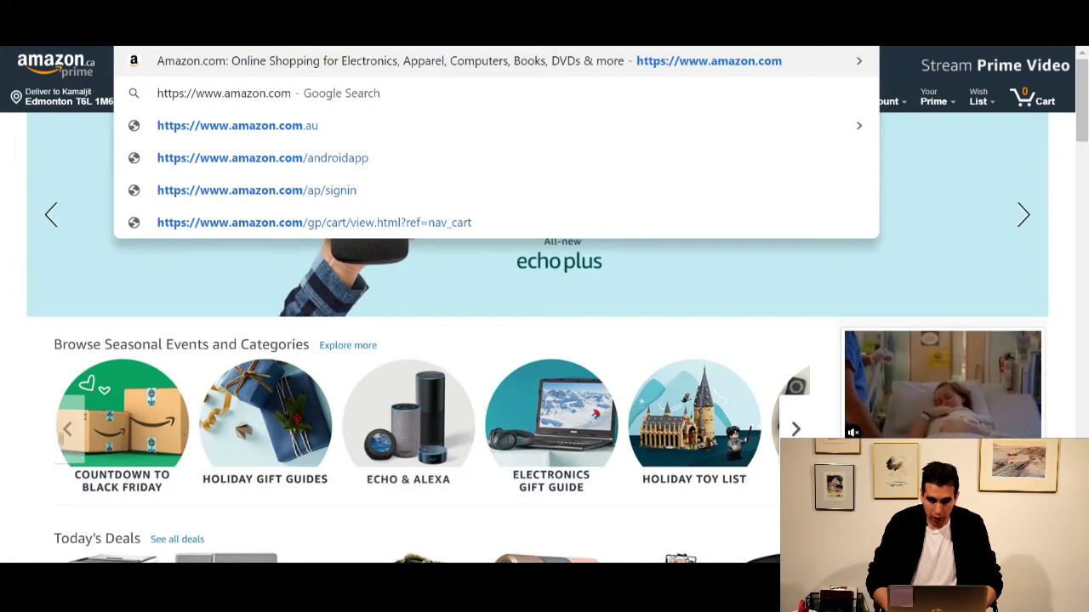
Load amazon.com, then replace 'chien' with 'tray' in the AMZ WordSpy keyword box
key("Return")
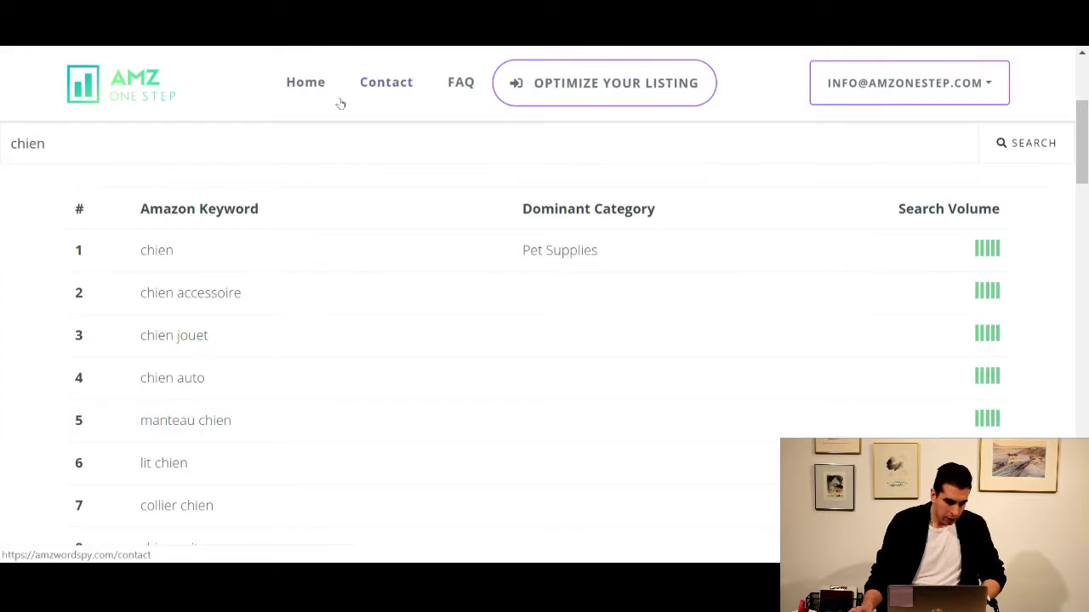
left_click(5, 143)
key("ctrl+a")
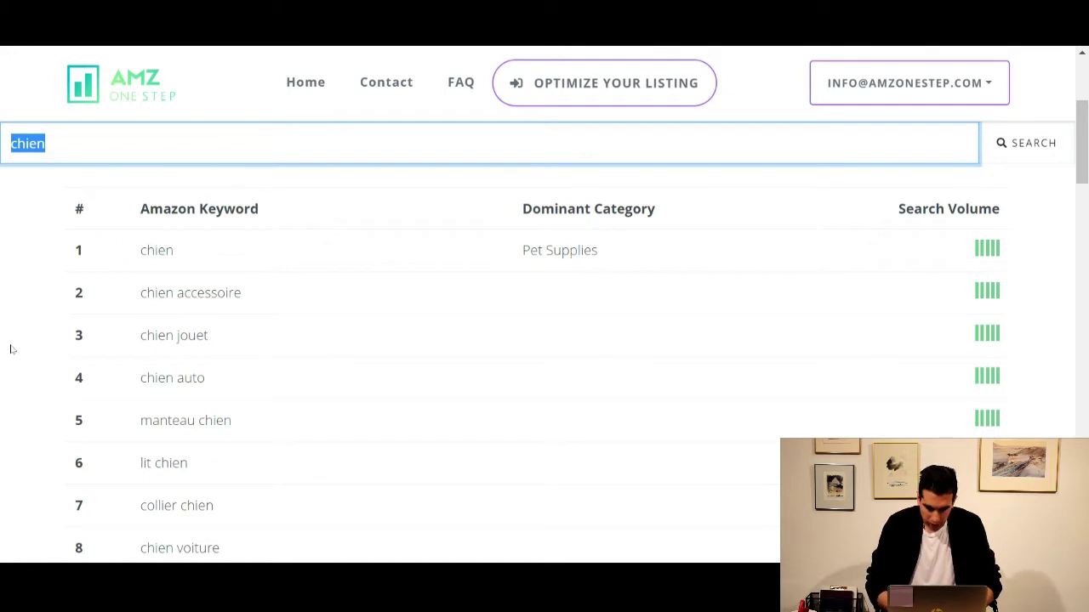
type("tray")
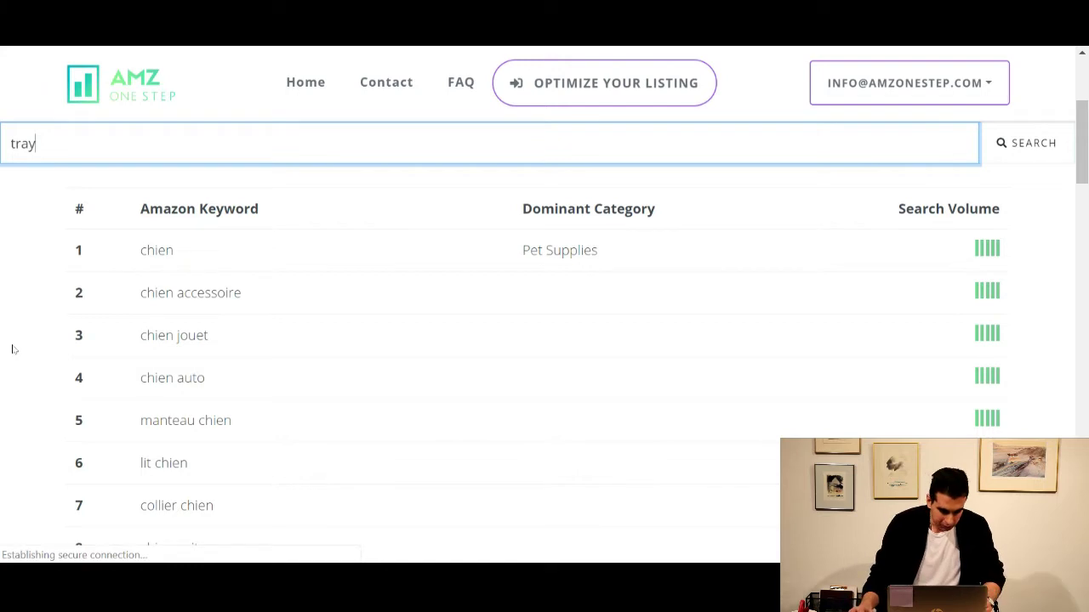
Show the US keyword list for tray and select row 64, 'tray table for car'
left_click(118, 377)
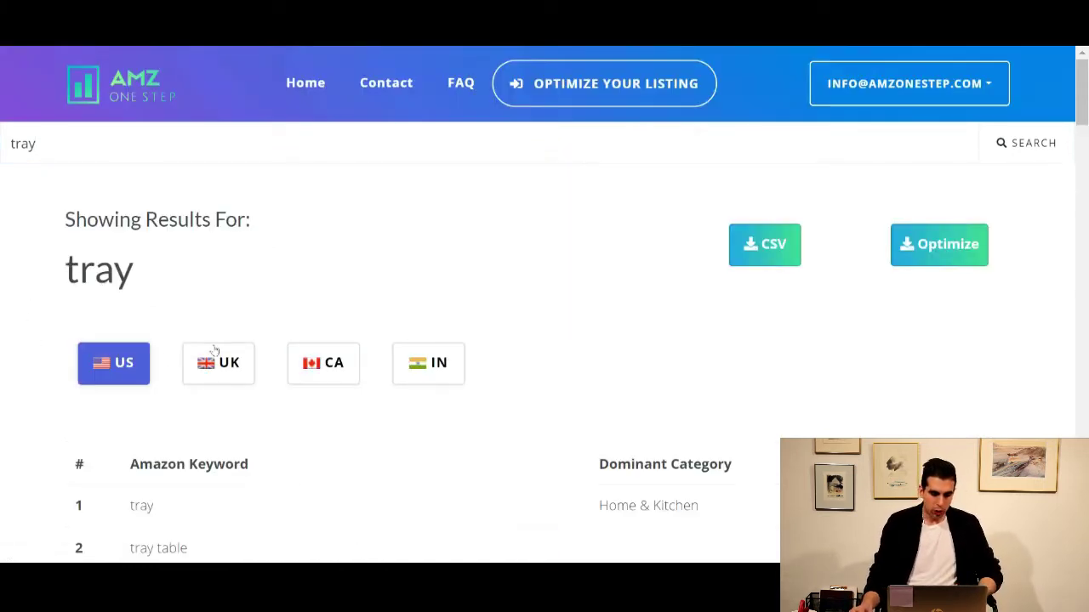
scroll(621, 268, "down", 10)
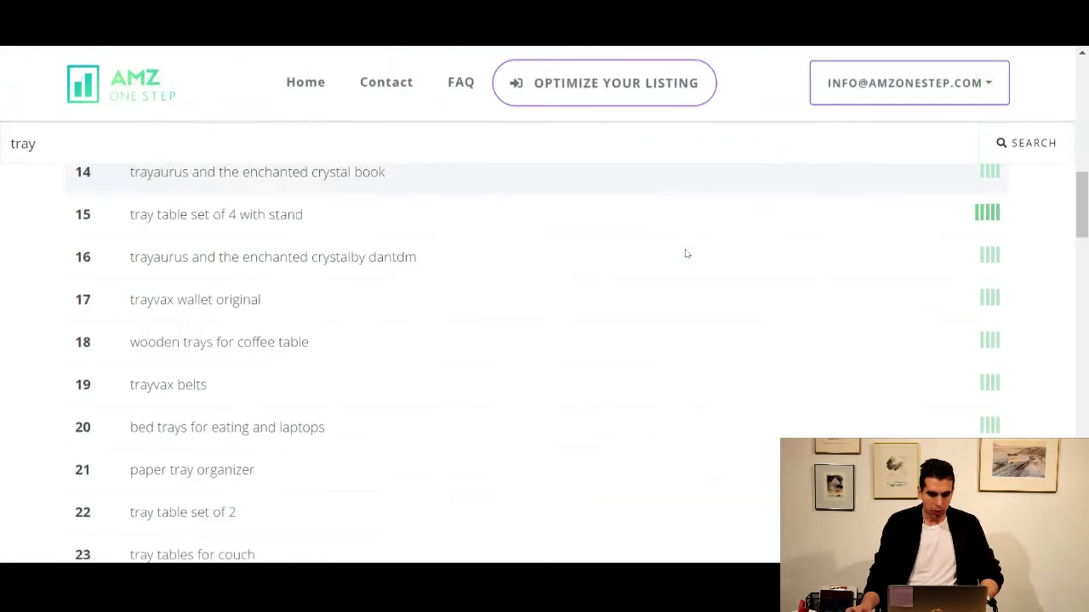
scroll(686, 253, "down", 15)
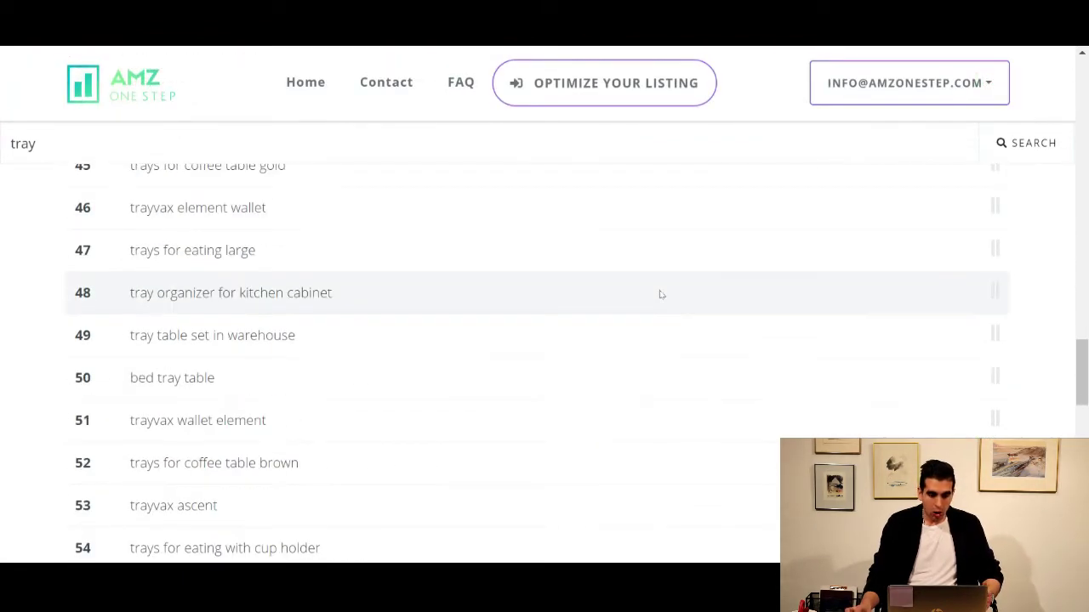
scroll(659, 295, "down", 11)
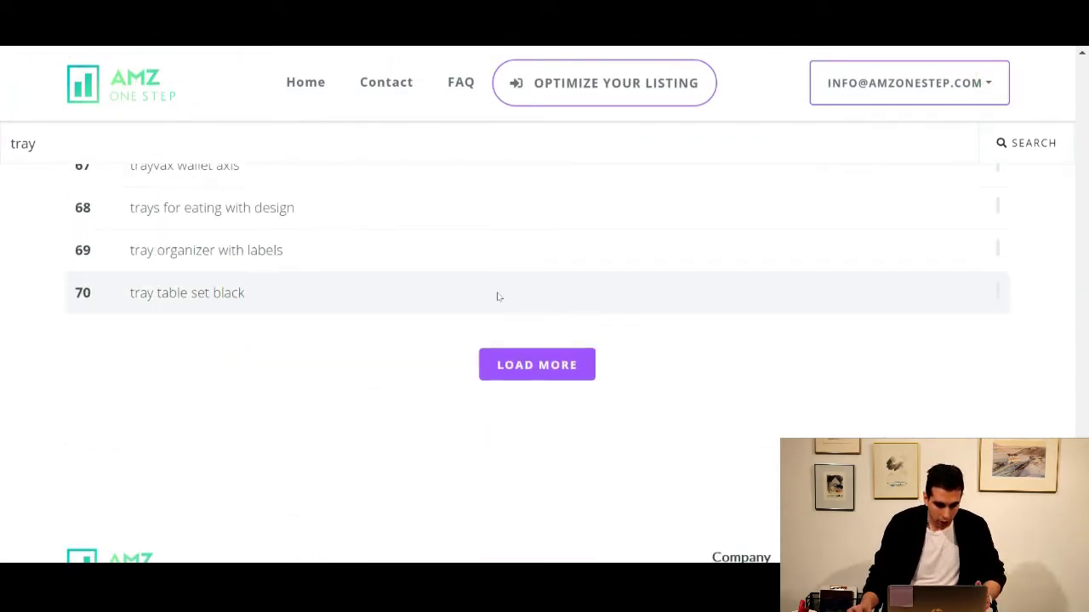
scroll(502, 295, "up", 3)
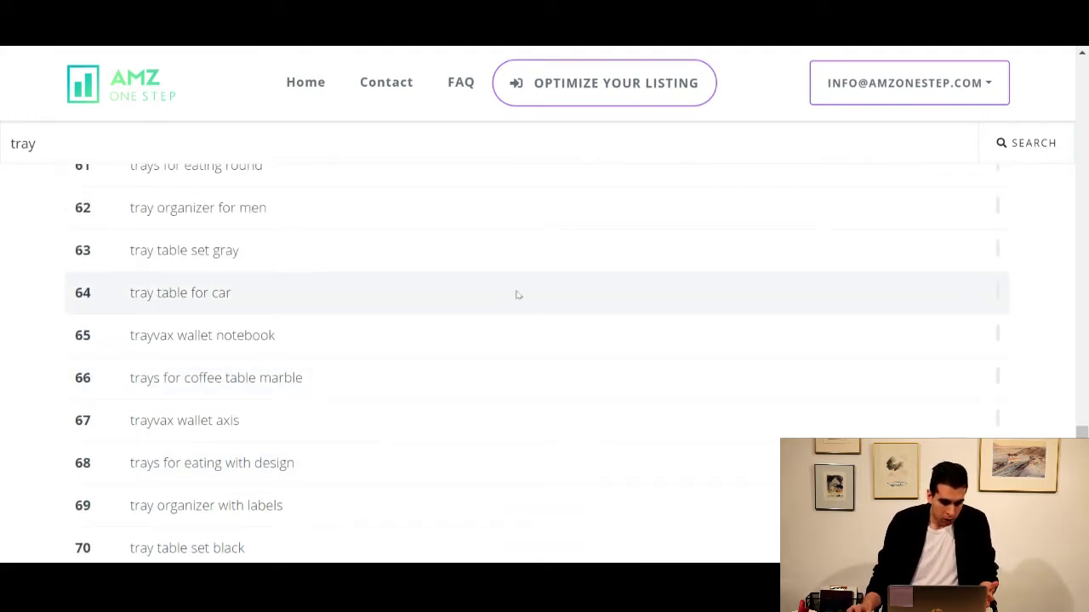
scroll(570, 290, "down", 2)
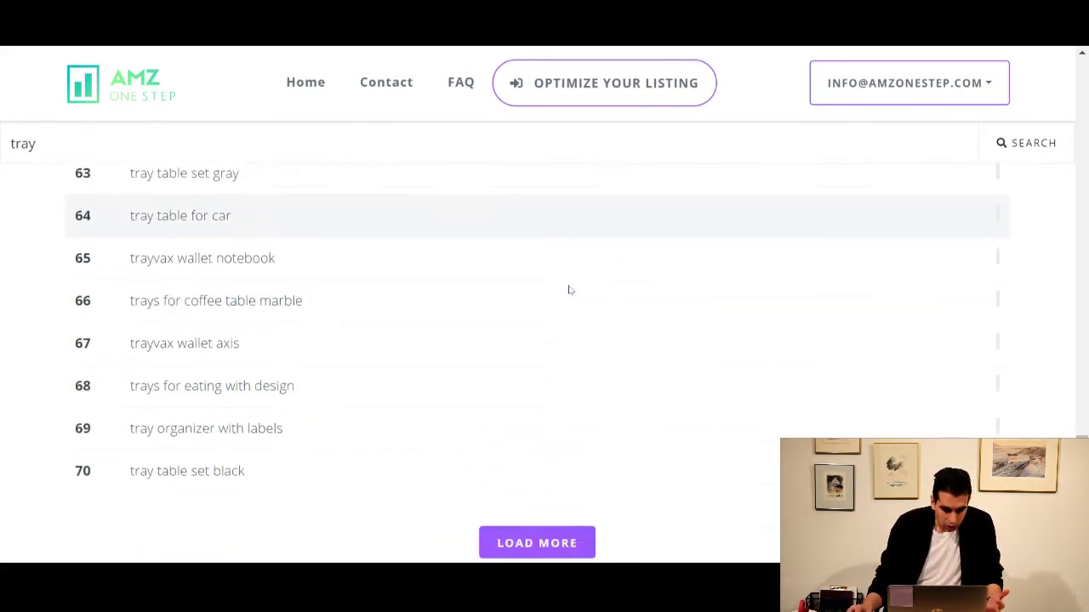
scroll(570, 290, "up", 1)
scroll(481, 297, "up", 2)
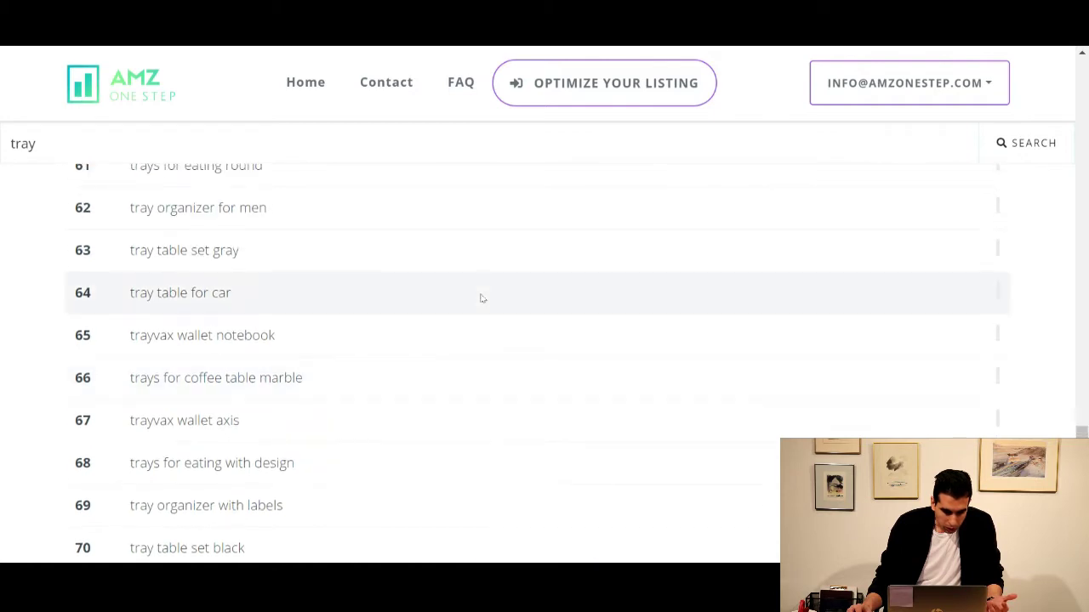
scroll(452, 294, "up", 1)
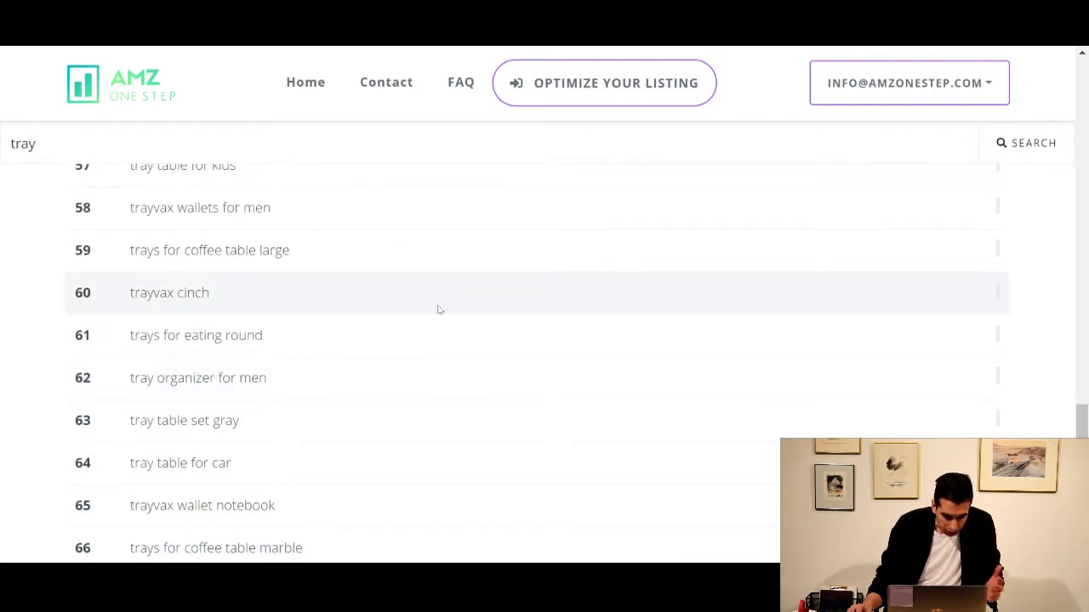
scroll(431, 313, "down", 3)
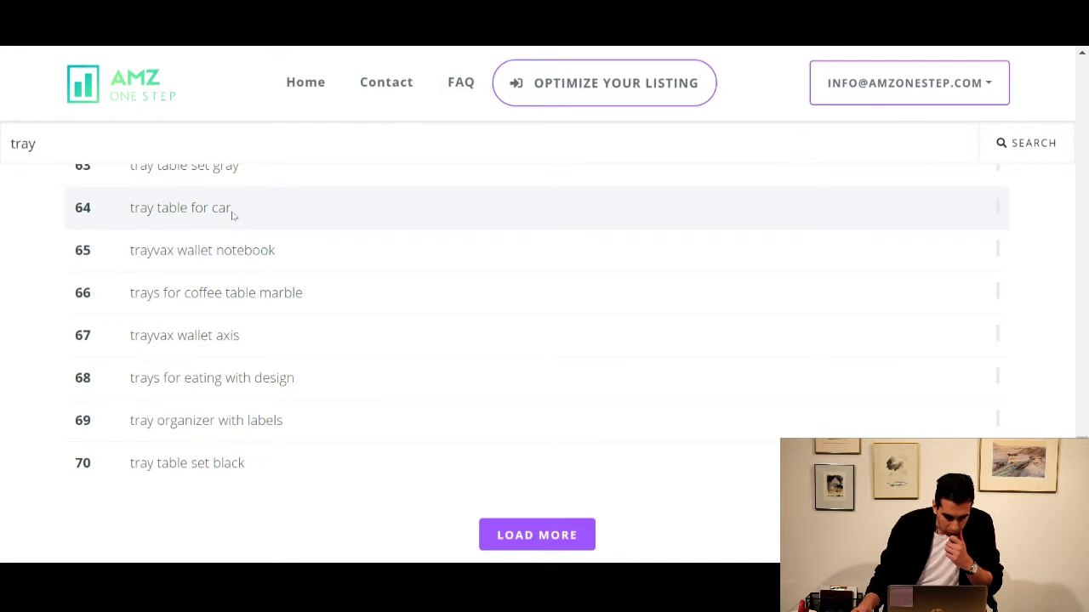
left_click_drag(130, 209, 226, 209)
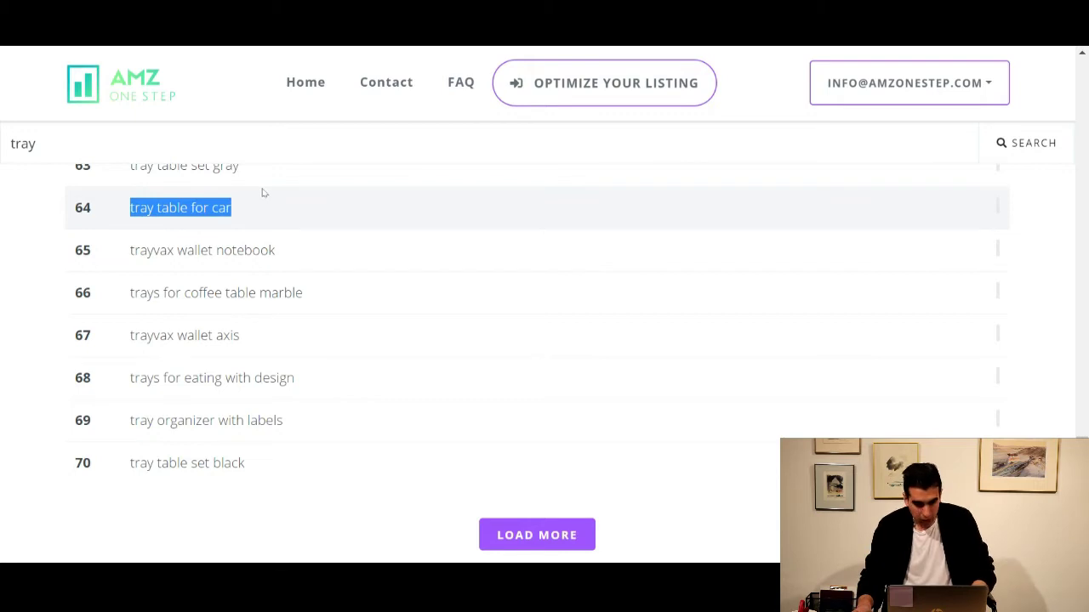
Search Amazon.com for 'tray table for car' and scroll through the resulting product listings
key("ctrl+Tab")
left_click(345, 69)
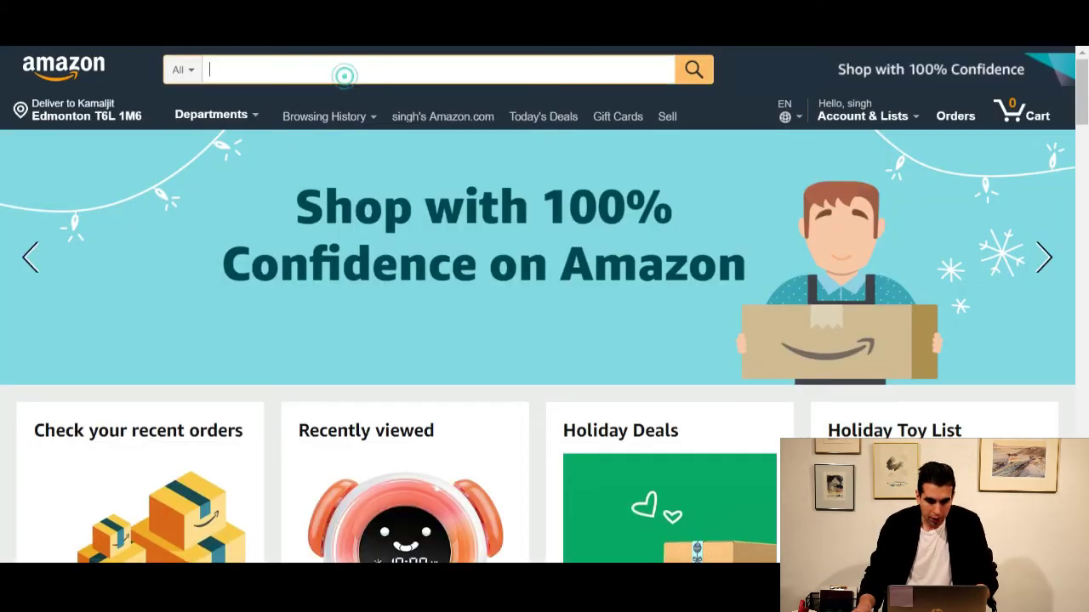
type("tray table for car")
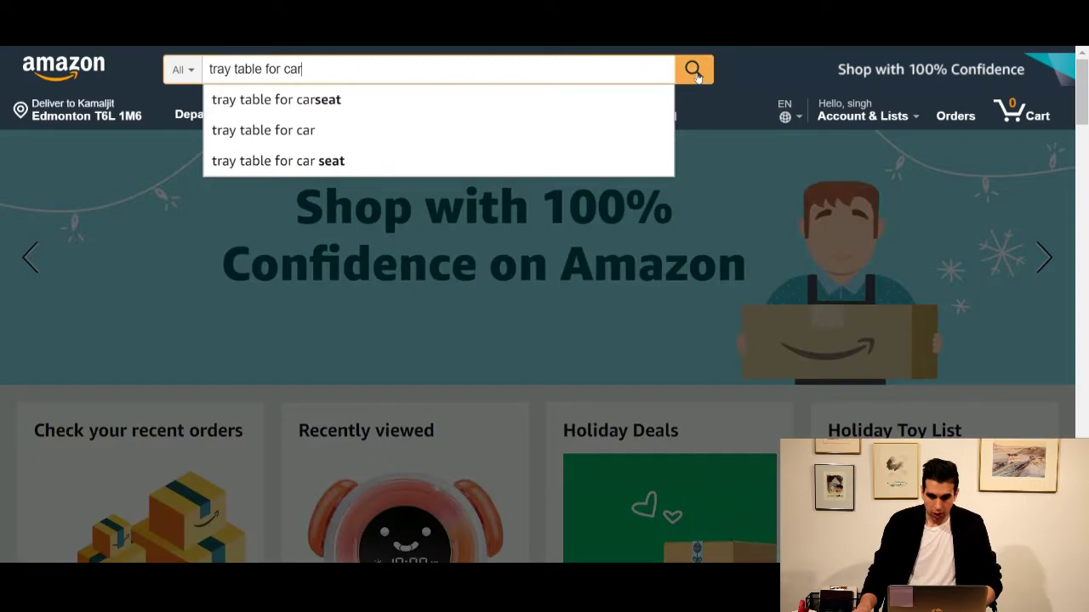
left_click(694, 73)
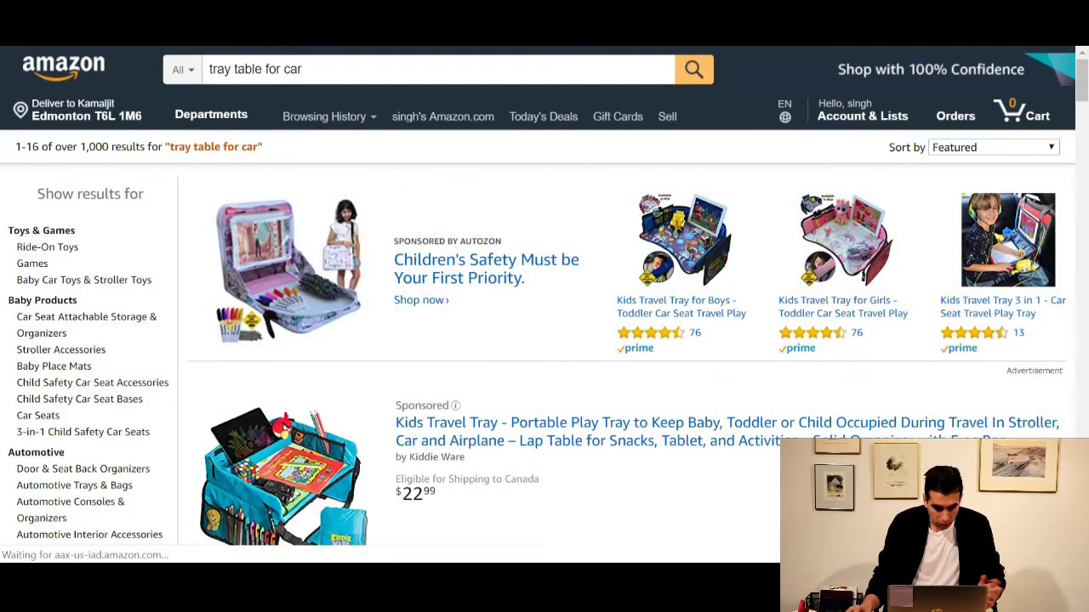
scroll(372, 228, "down", 4)
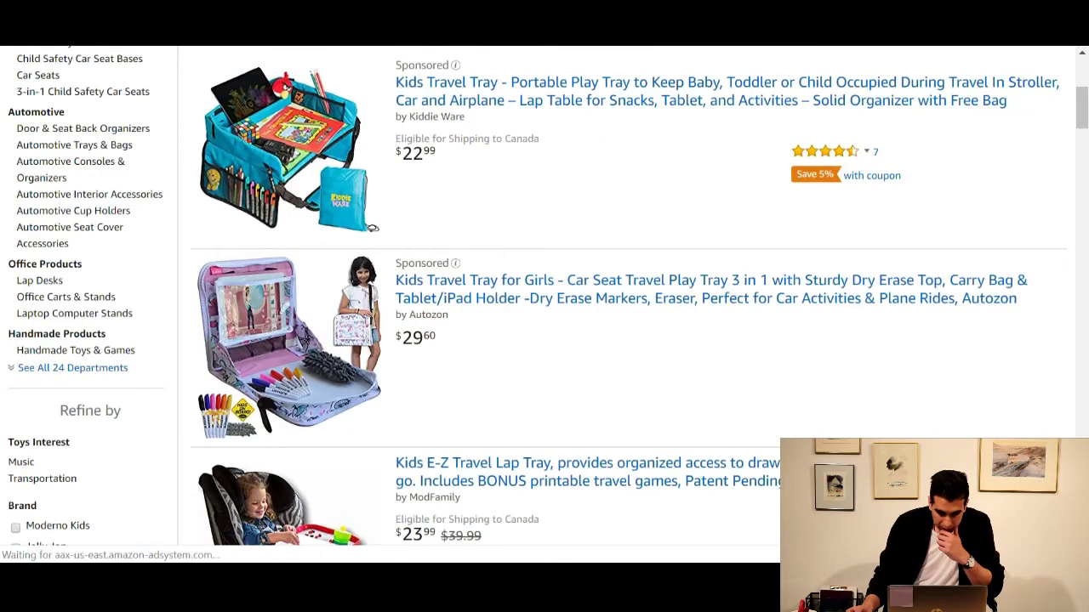
scroll(373, 228, "down", 2)
scroll(373, 228, "down", 2)
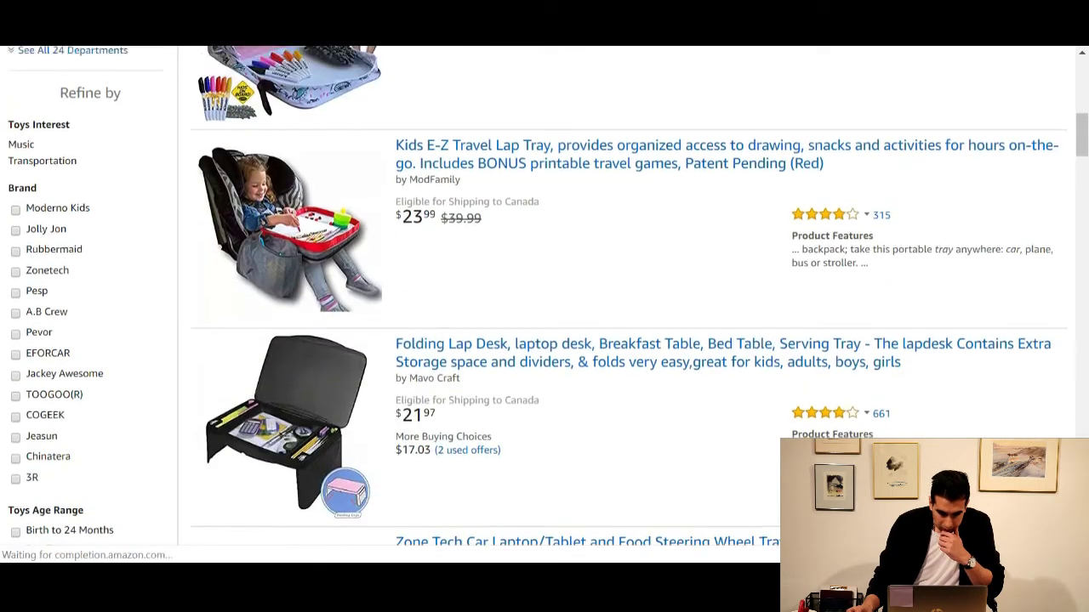
scroll(544, 303, "down", 5)
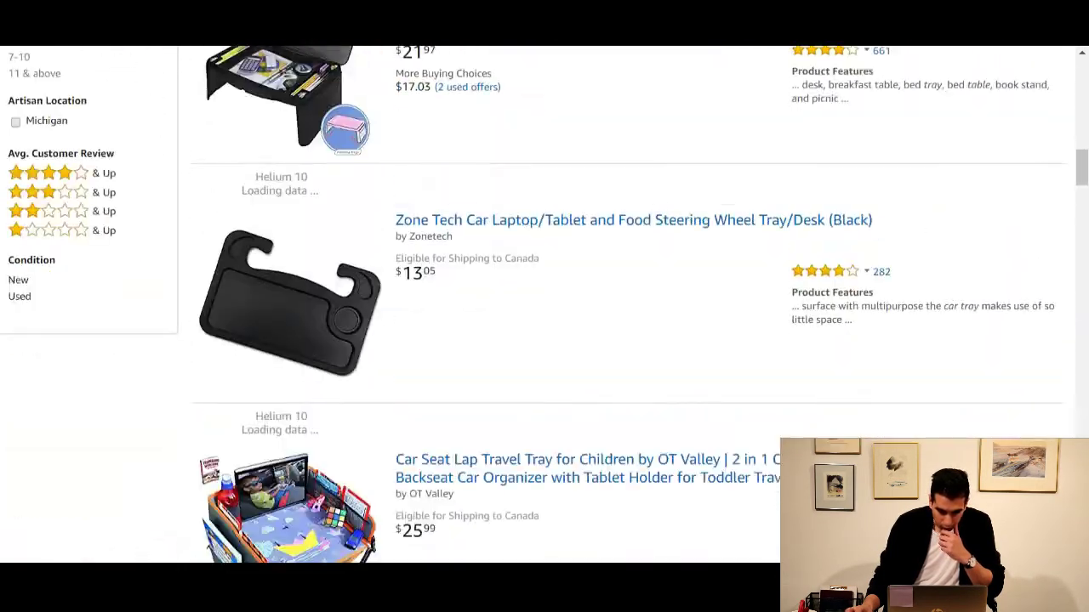
scroll(544, 303, "down", 4)
scroll(544, 303, "up", 1)
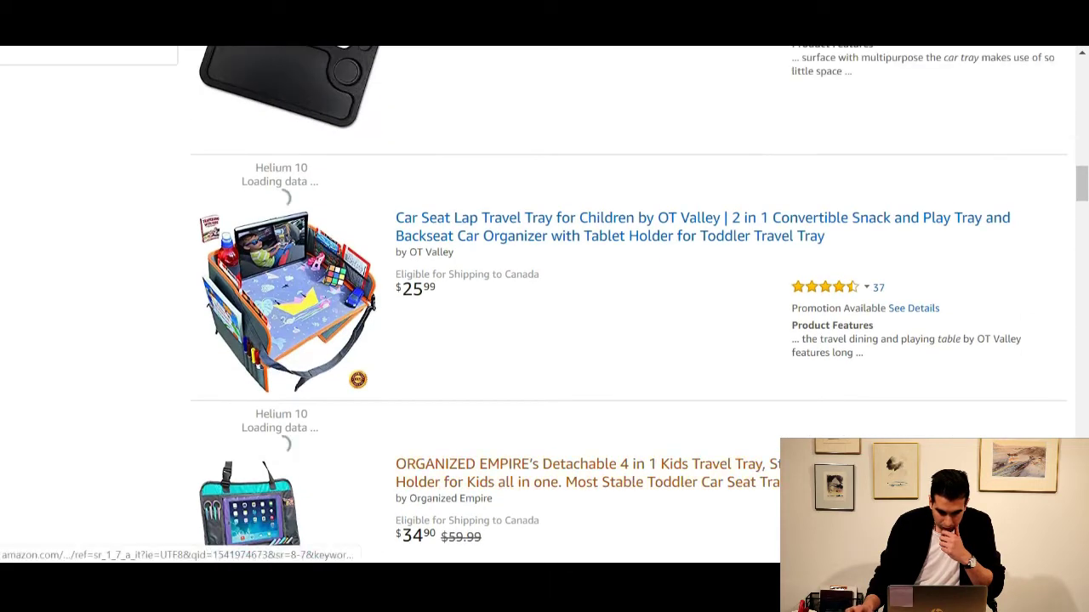
scroll(595, 340, "up", 8)
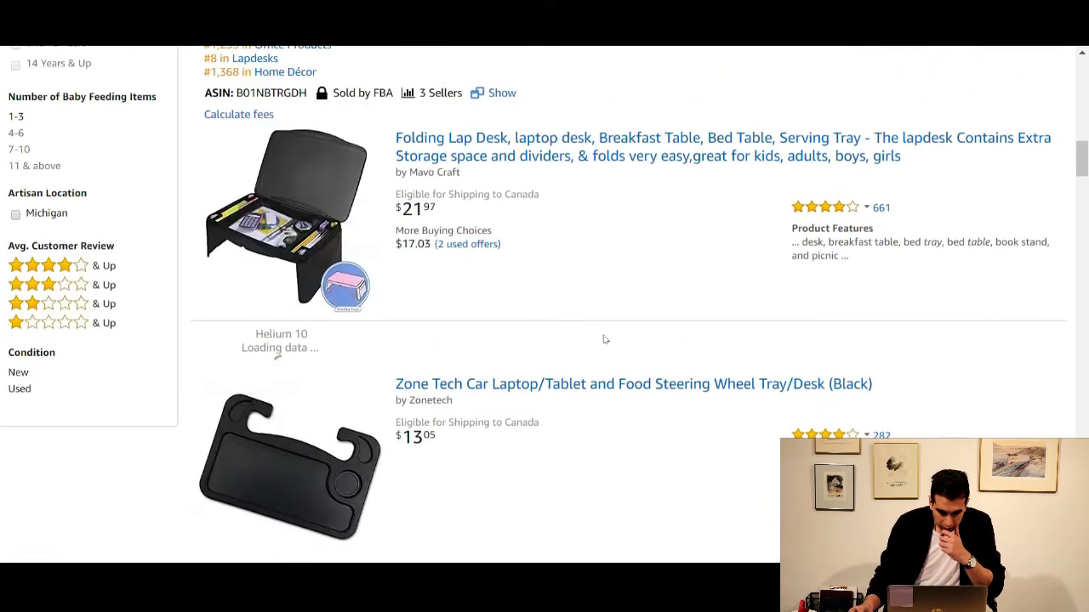
scroll(683, 346, "up", 10)
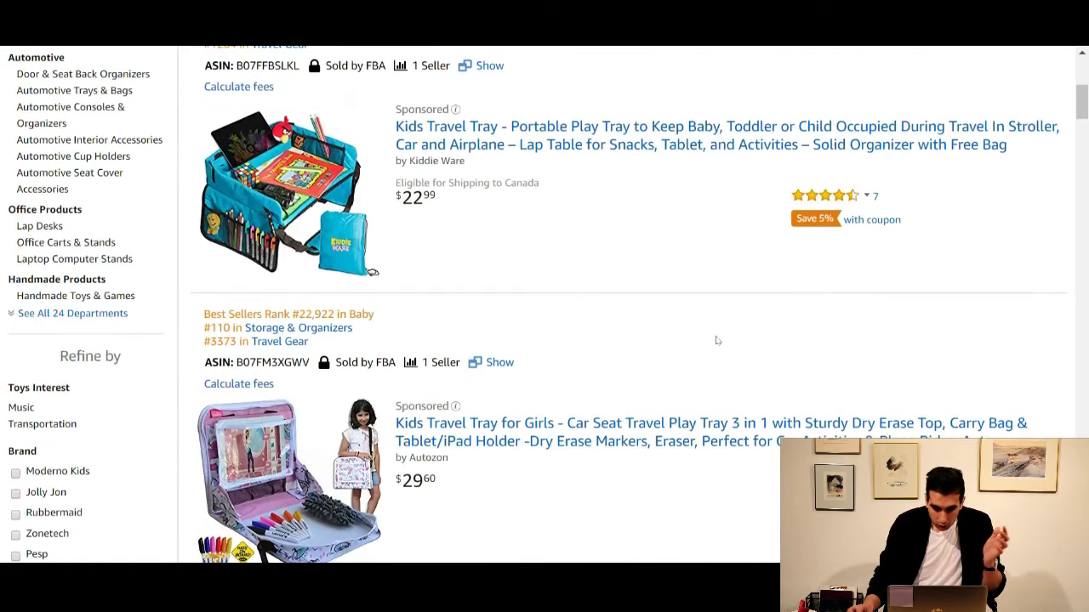
scroll(871, 73, "up", 1)
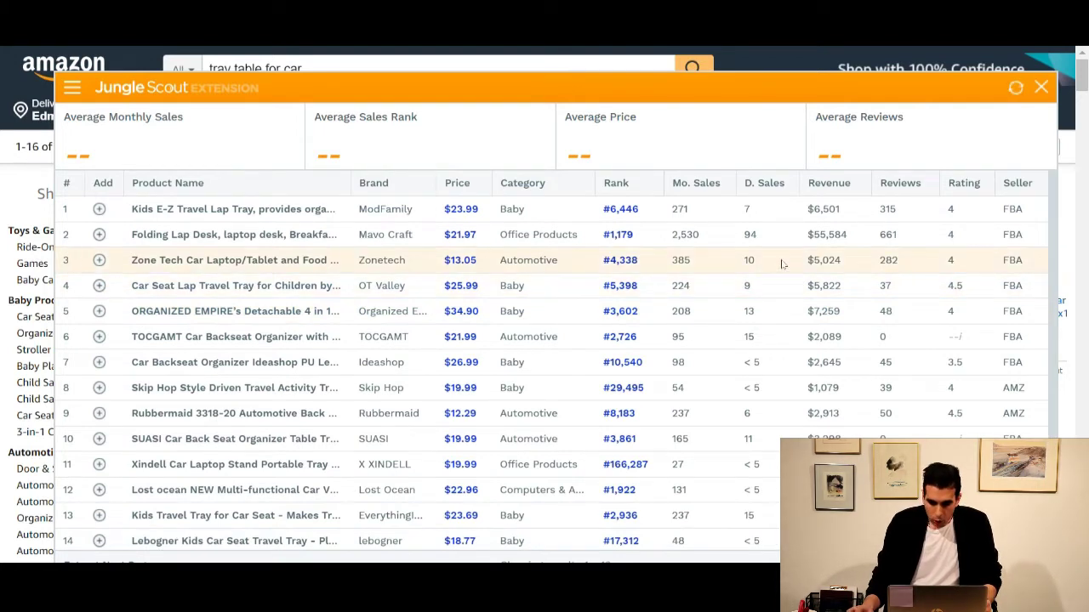
Sort Jungle Scout's products by revenue, highest first, topped by the $55,584 Folding Lap Desk
left_click(835, 185)
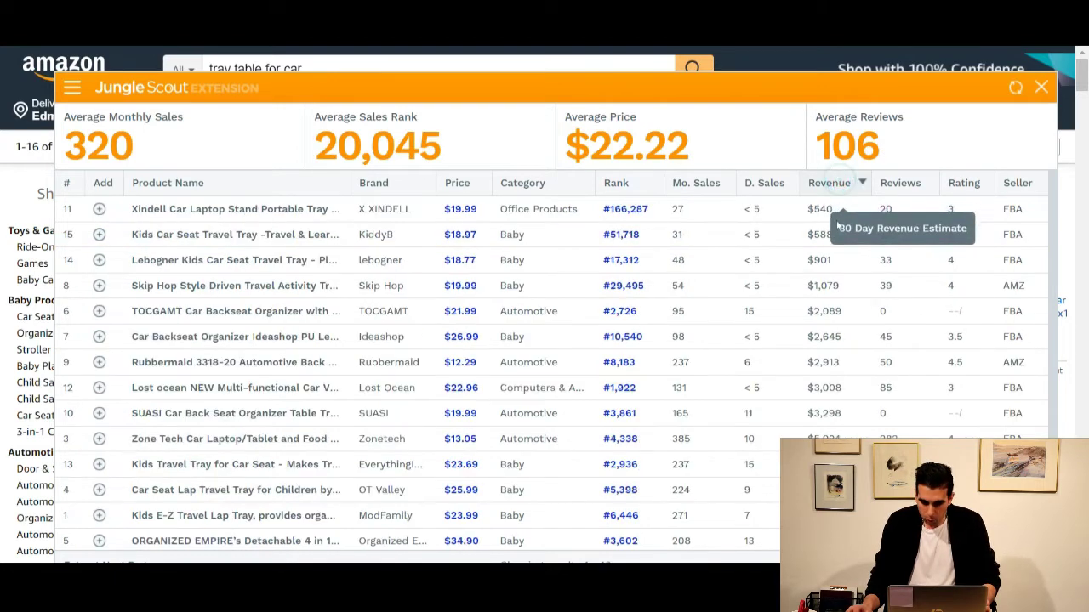
left_click(851, 189)
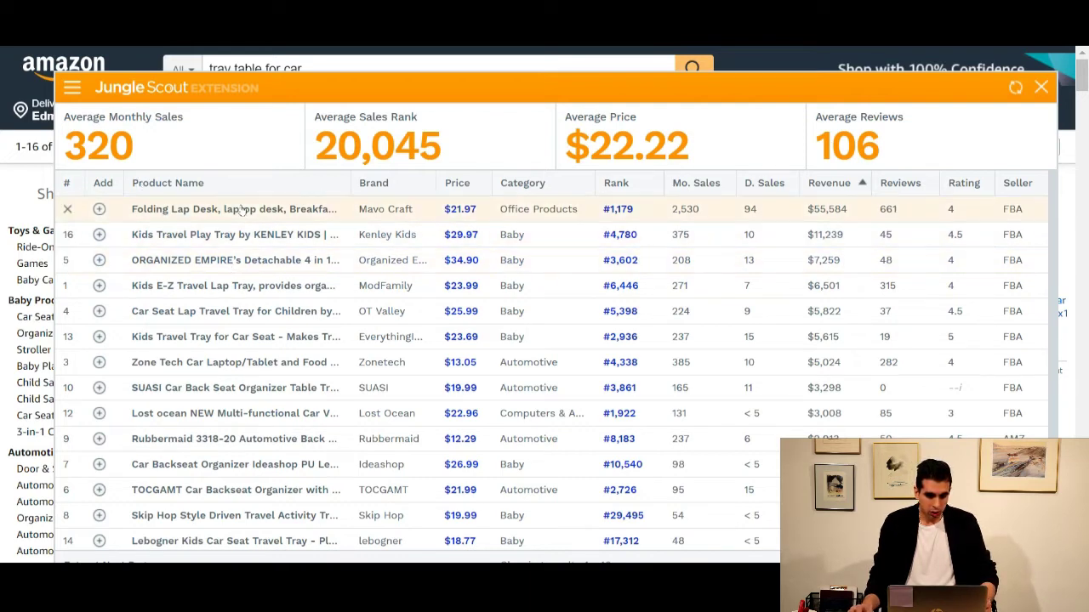
mouse_move(241, 235)
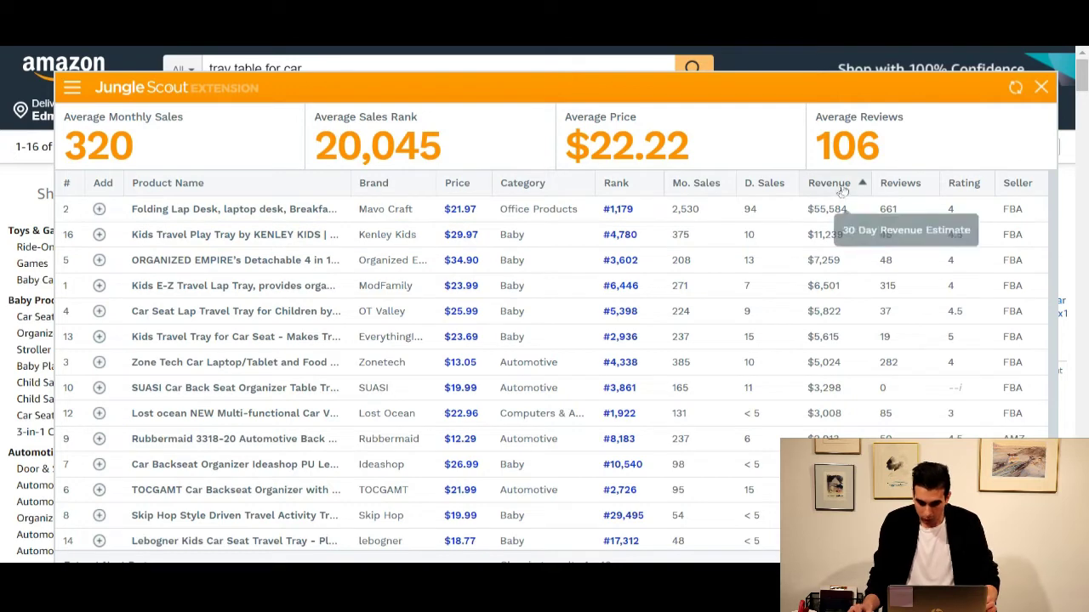
Close Jungle Scout and run an AMZ WordSpy keyword search for 'yoga mats'
left_click(1040, 87)
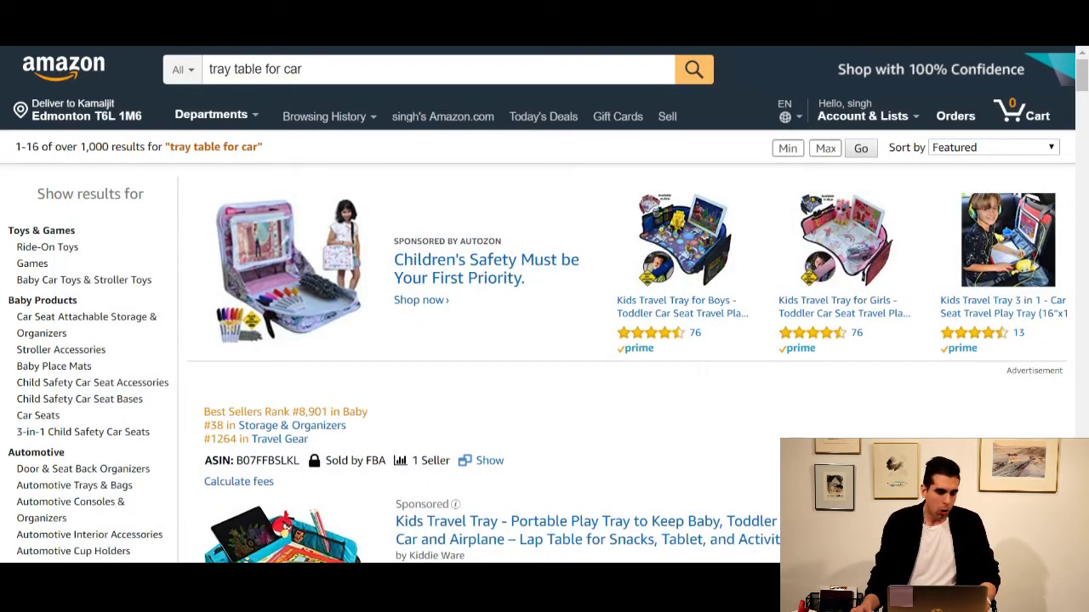
key("ctrl+Tab")
scroll(626, 391, "up", 10)
scroll(628, 378, "up", 20)
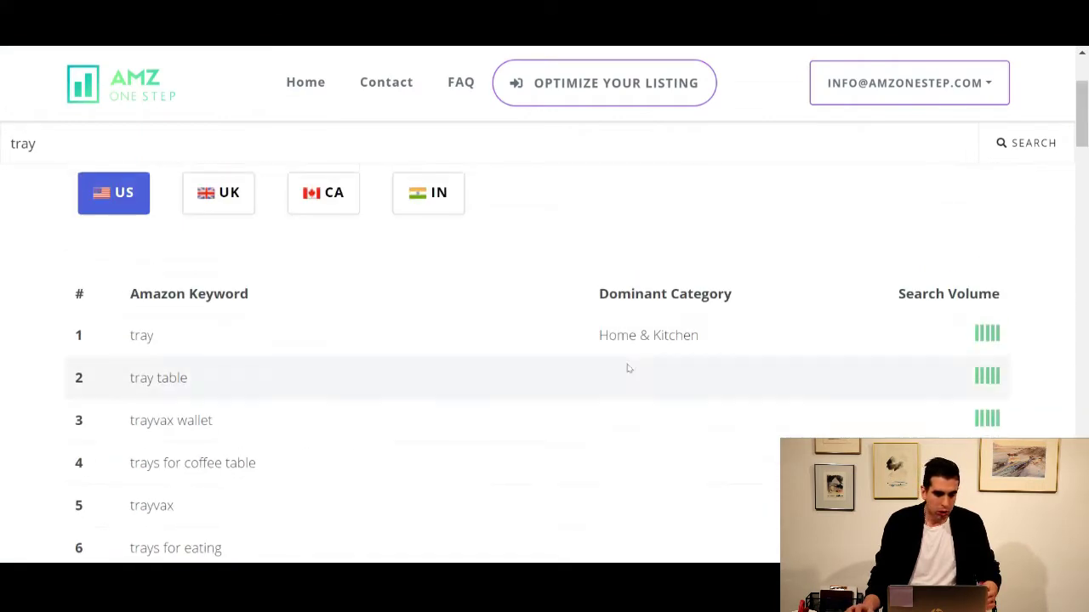
triple_click(80, 141)
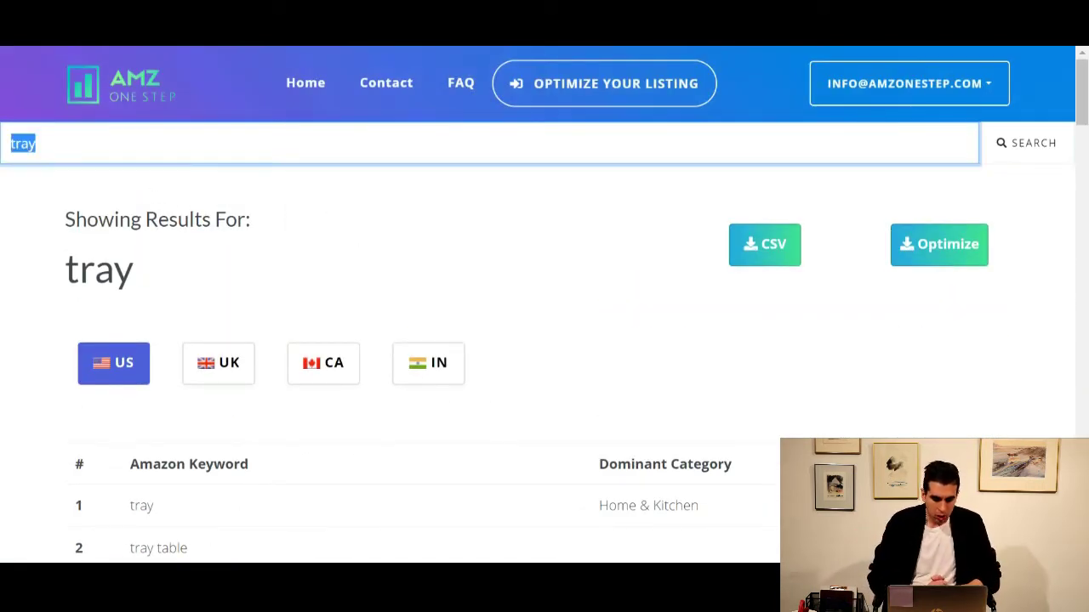
type("yoga mats")
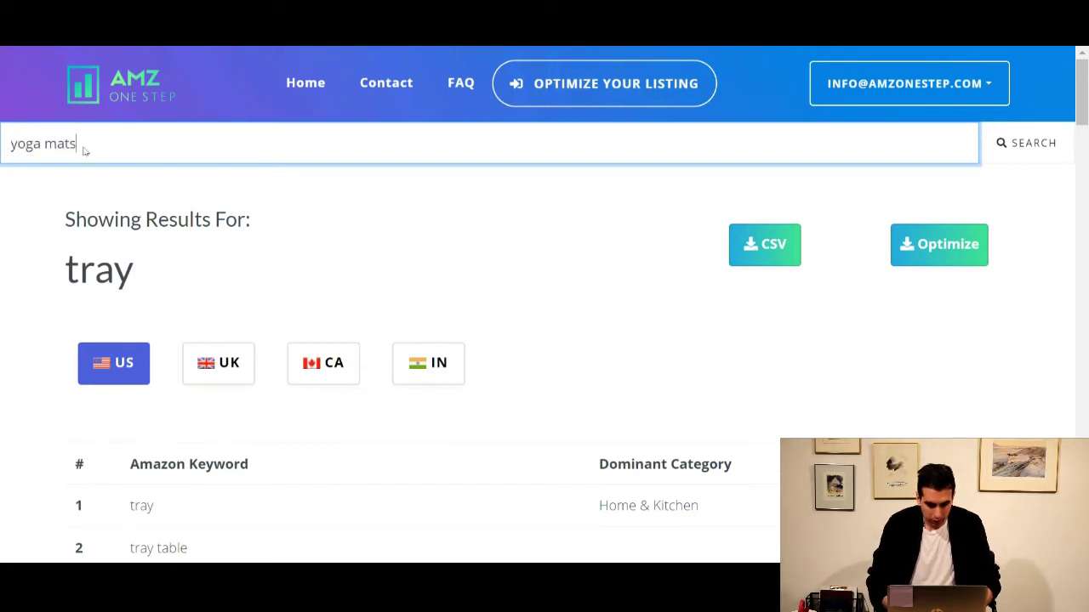
key("Return")
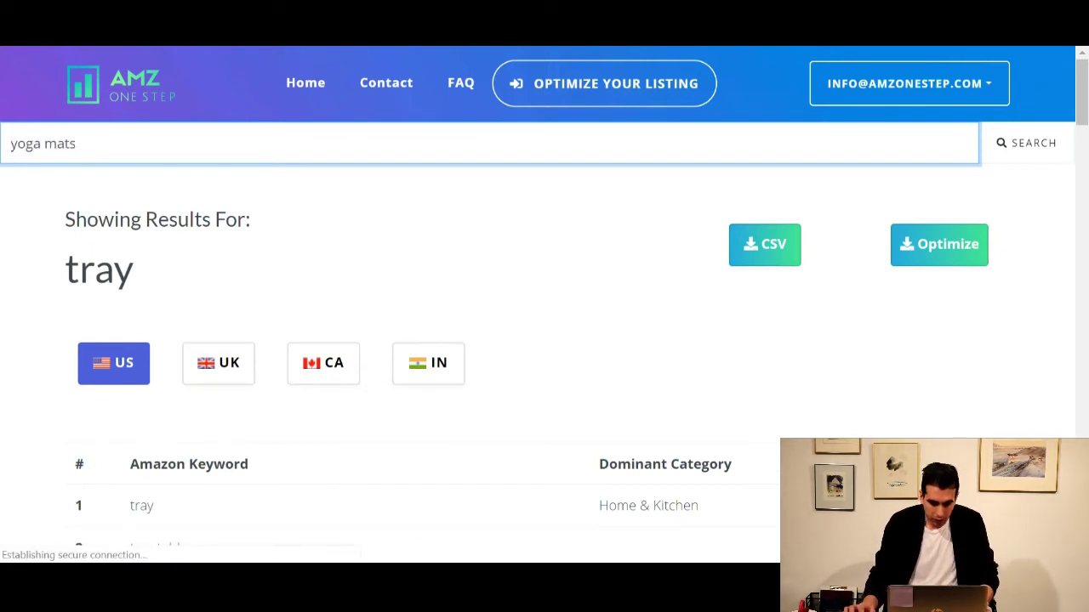
Select the keyword 'yoga mats for kids bundle' from the yoga mats results
scroll(238, 277, "down", 10)
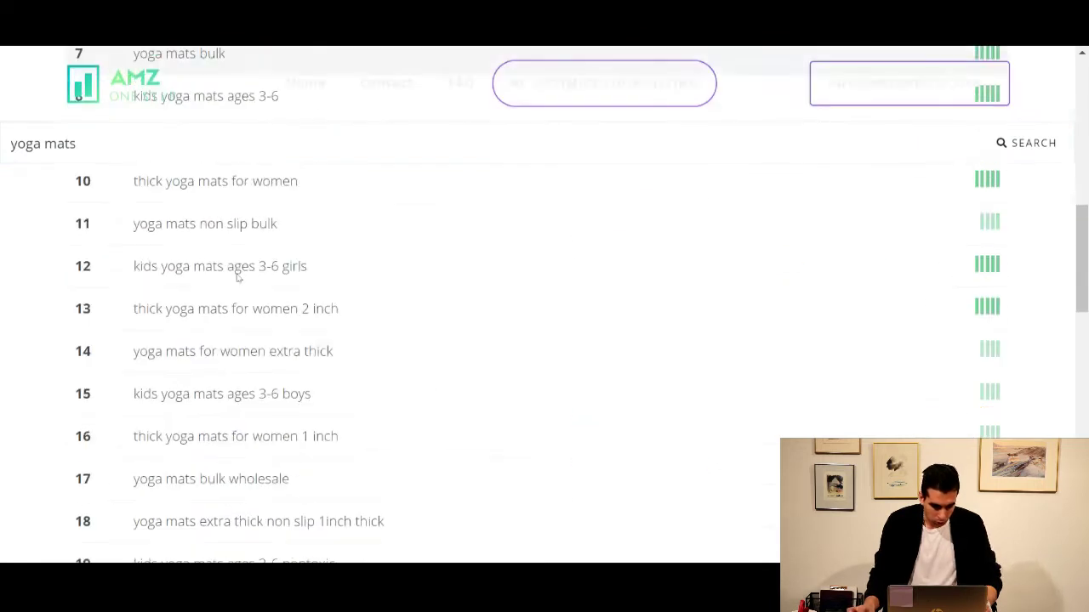
scroll(242, 279, "down", 10)
scroll(243, 279, "up", 2)
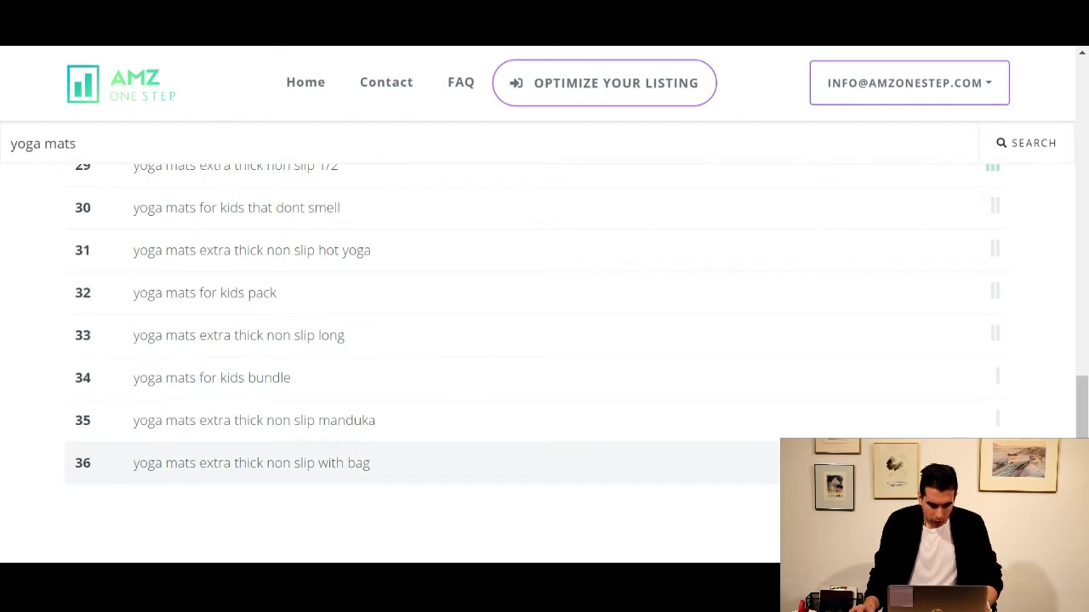
left_click_drag(133, 466, 161, 464)
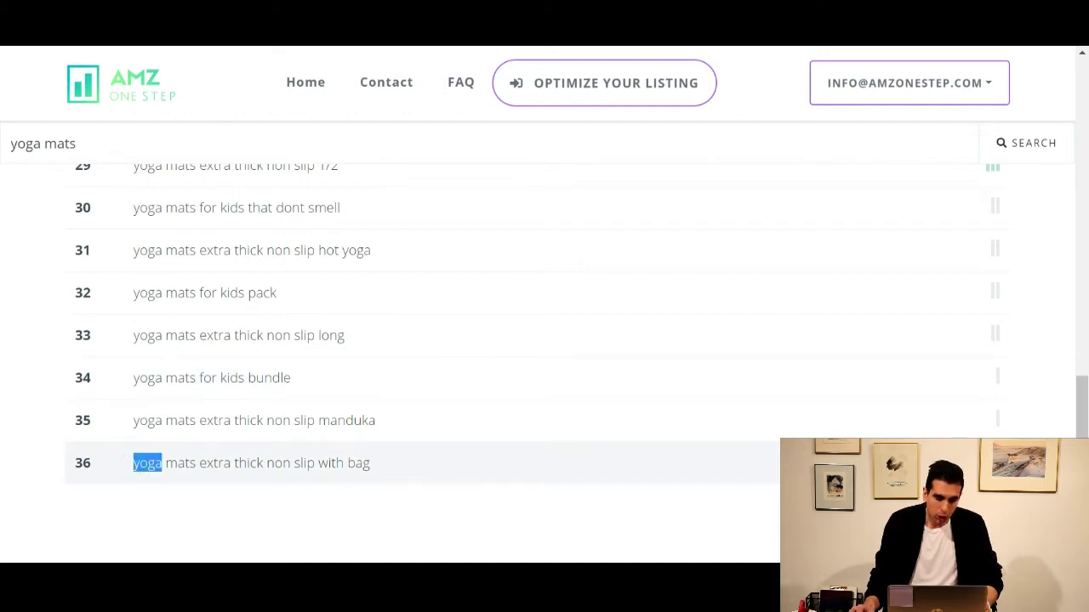
left_click(153, 467)
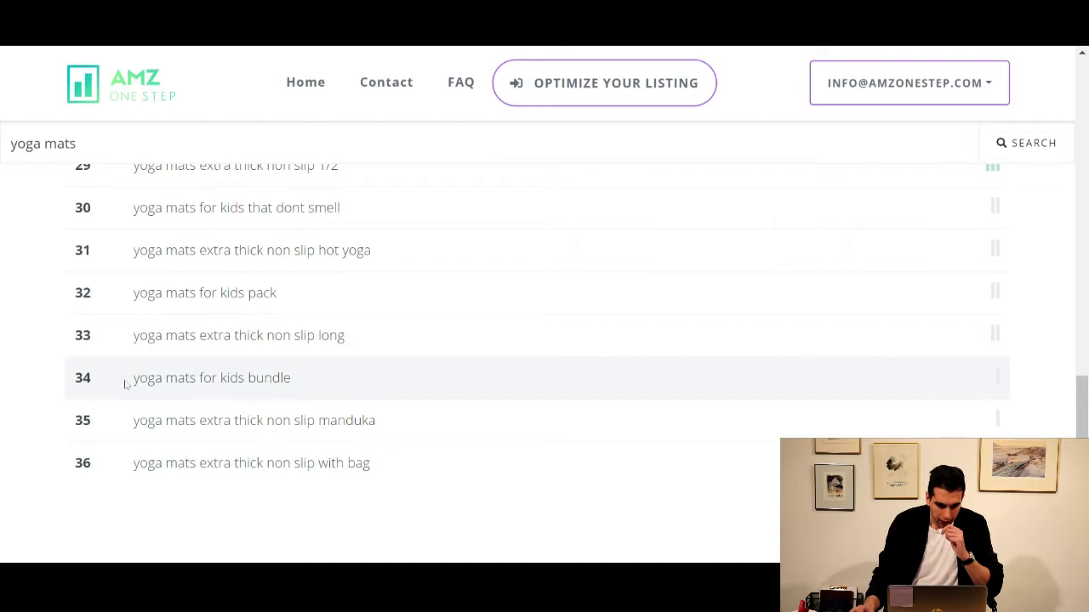
left_click_drag(133, 378, 272, 378)
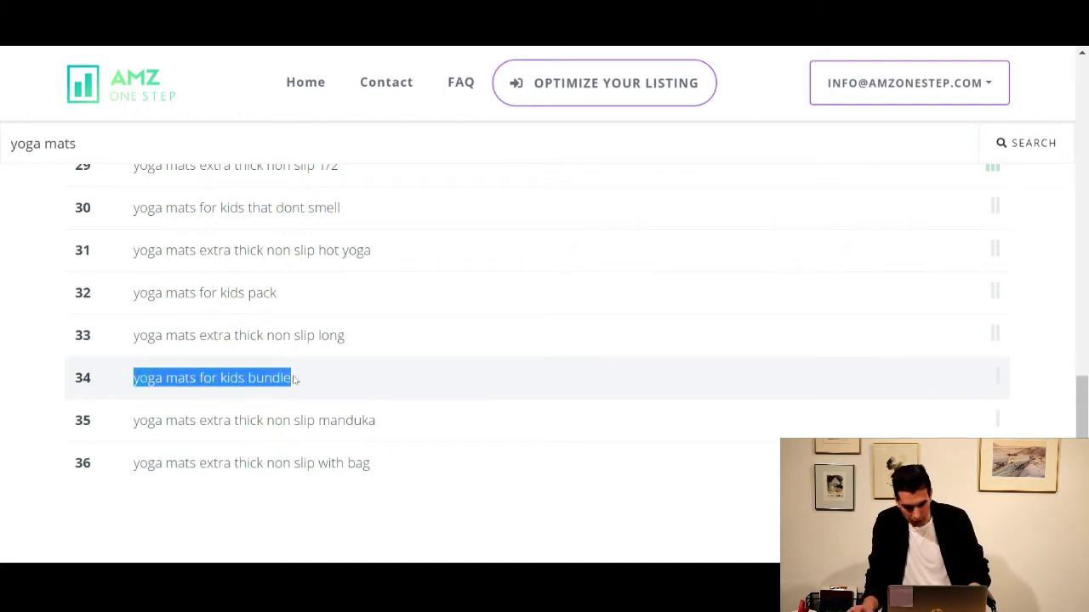
key("ctrl+Tab")
Replace the Amazon search text with 'yoga mats for kids bundle' and search, getting 93 results
double_click(293, 69)
key("ctrl+a")
type("V")
key("BackSpace")
type("v")
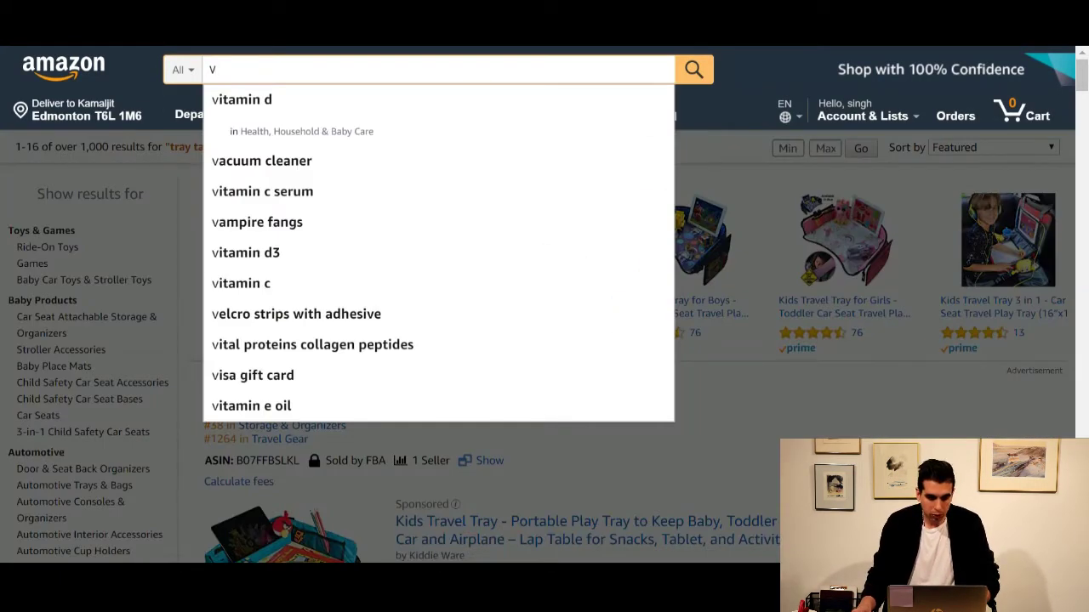
key("ctrl+Tab")
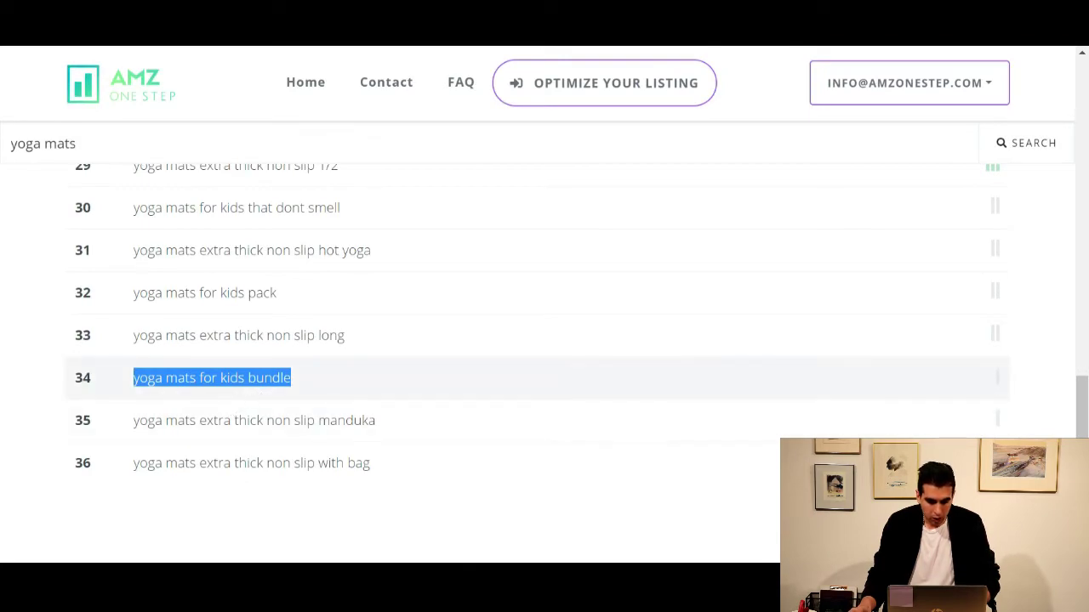
key("ctrl+shift+Tab")
key("ctrl+a")
type("yoga mats for kids bundle")
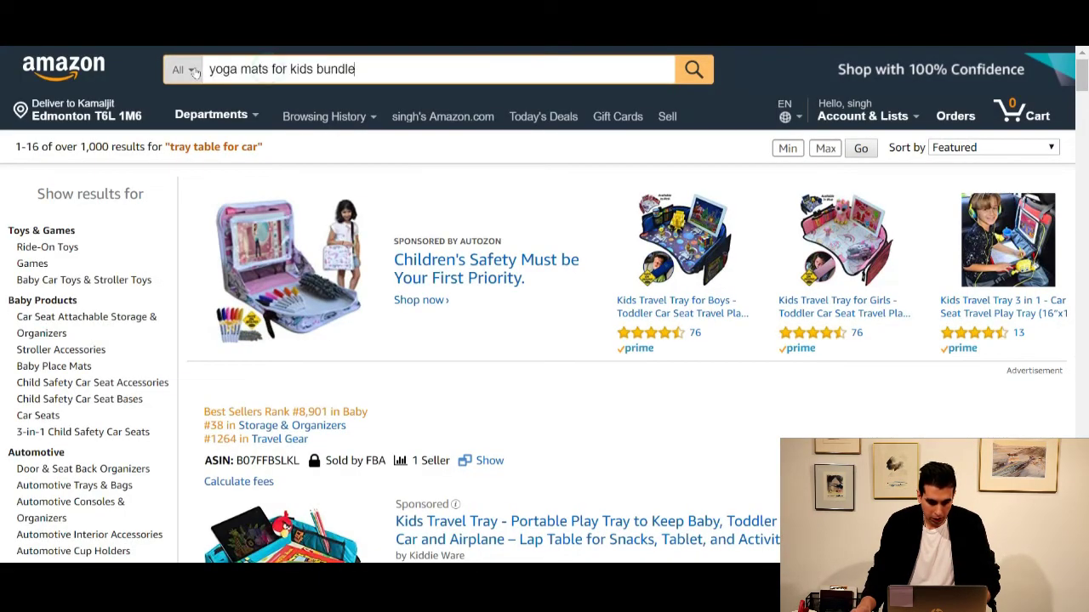
key("Return")
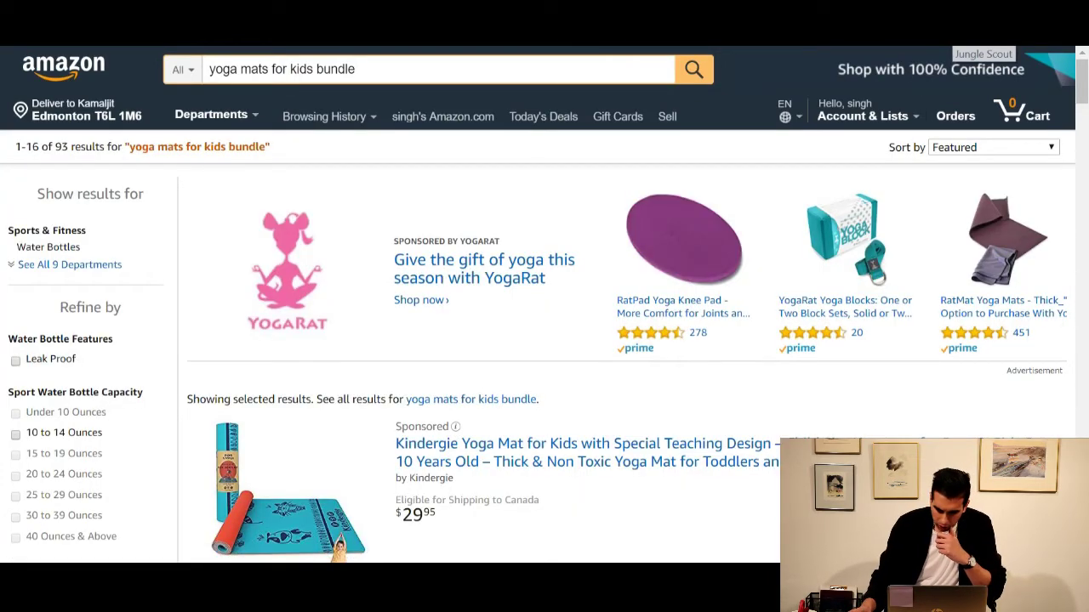
Open Jungle Scout, rank products by revenue descending, review the 104 average sales, then close it
left_click(929, 51)
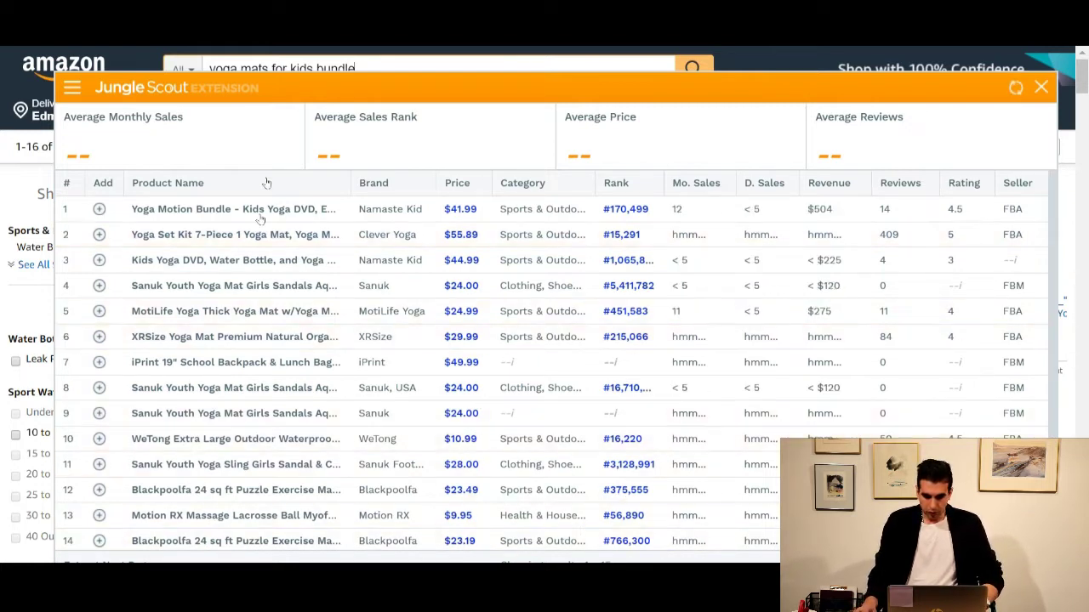
left_click(844, 182)
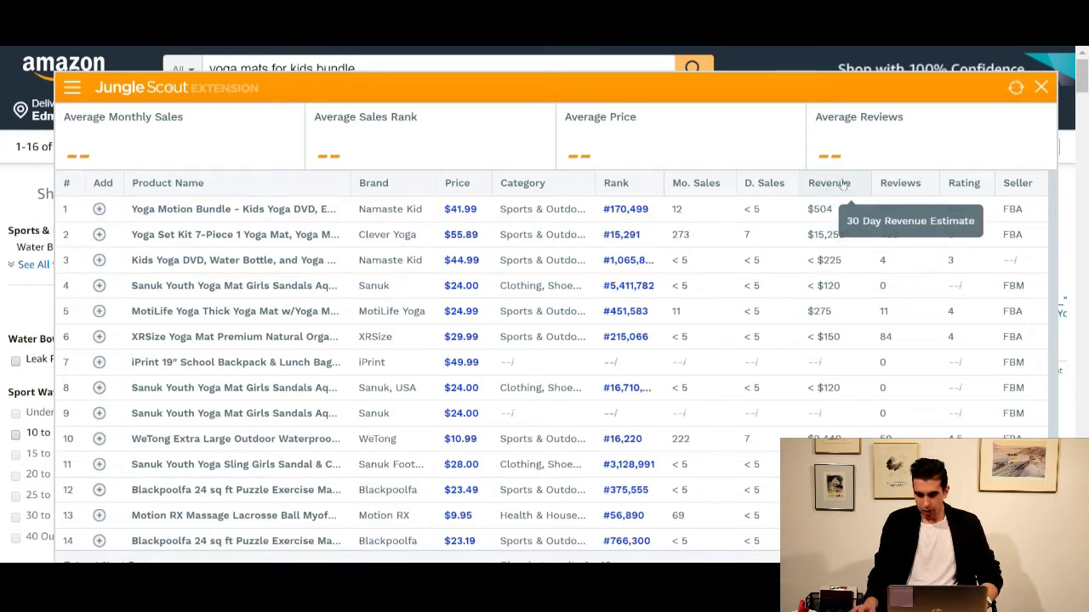
left_click(842, 183)
left_click(842, 183)
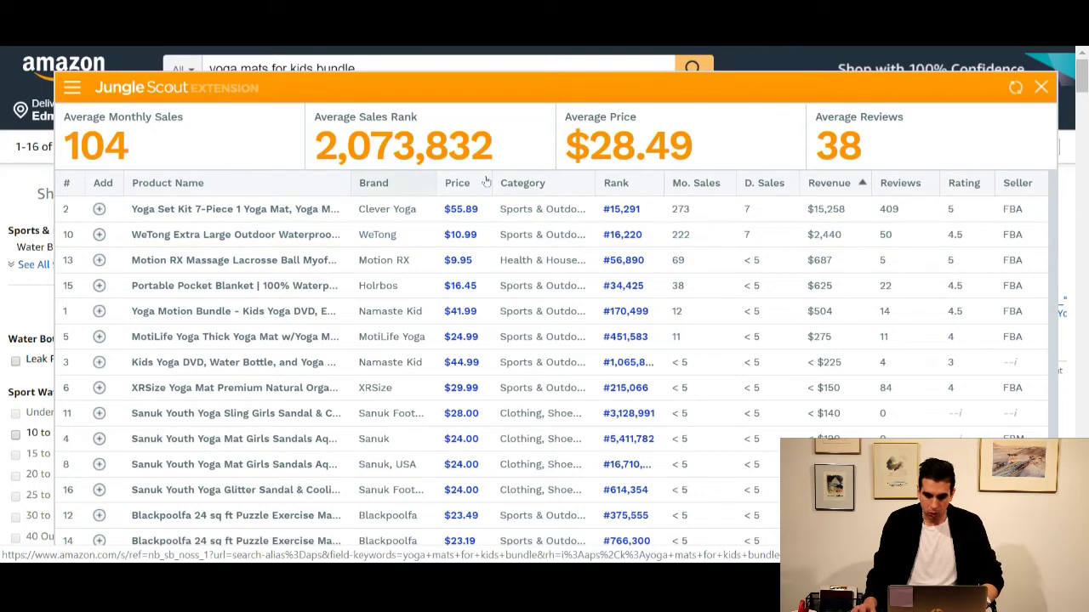
mouse_move(249, 216)
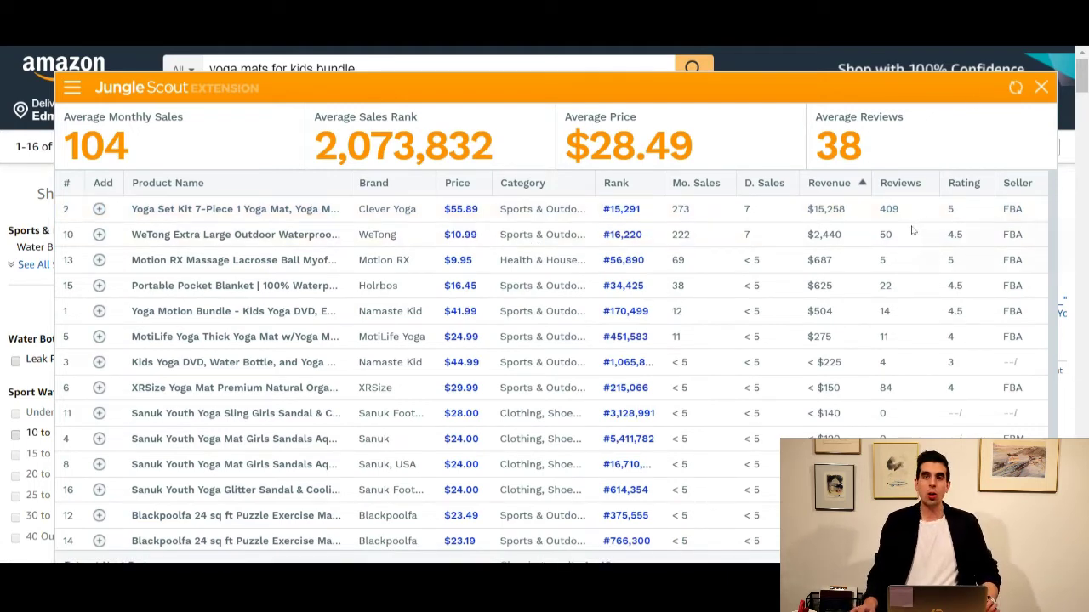
left_click(1040, 88)
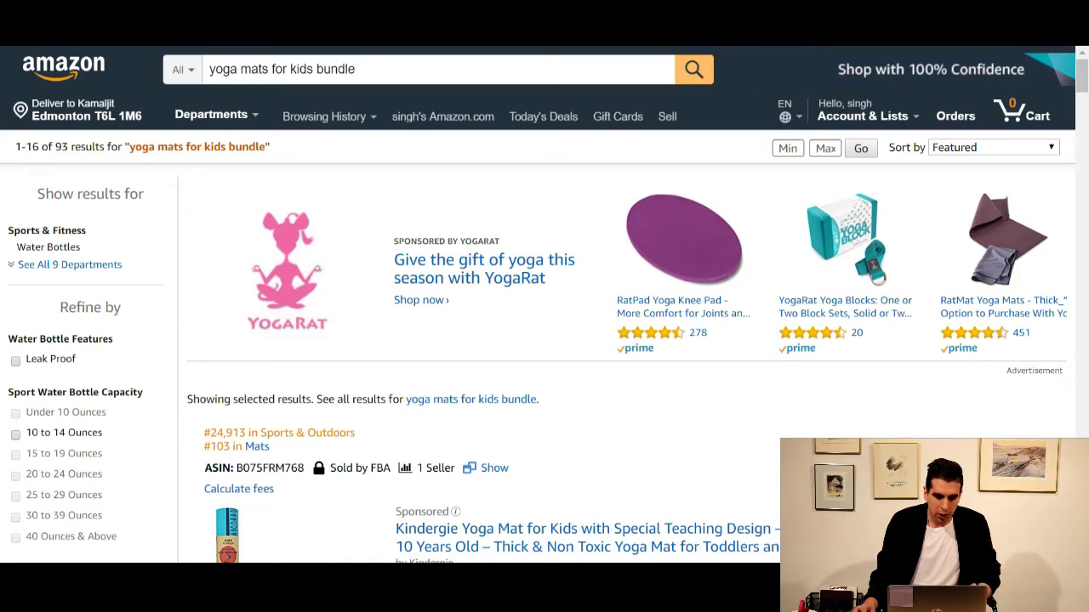
Back in AMZ WordSpy, replace the seed term 'yoga mats' with 'christmas'
key("ctrl+Tab")
scroll(848, 312, "up", 15)
triple_click(43, 144)
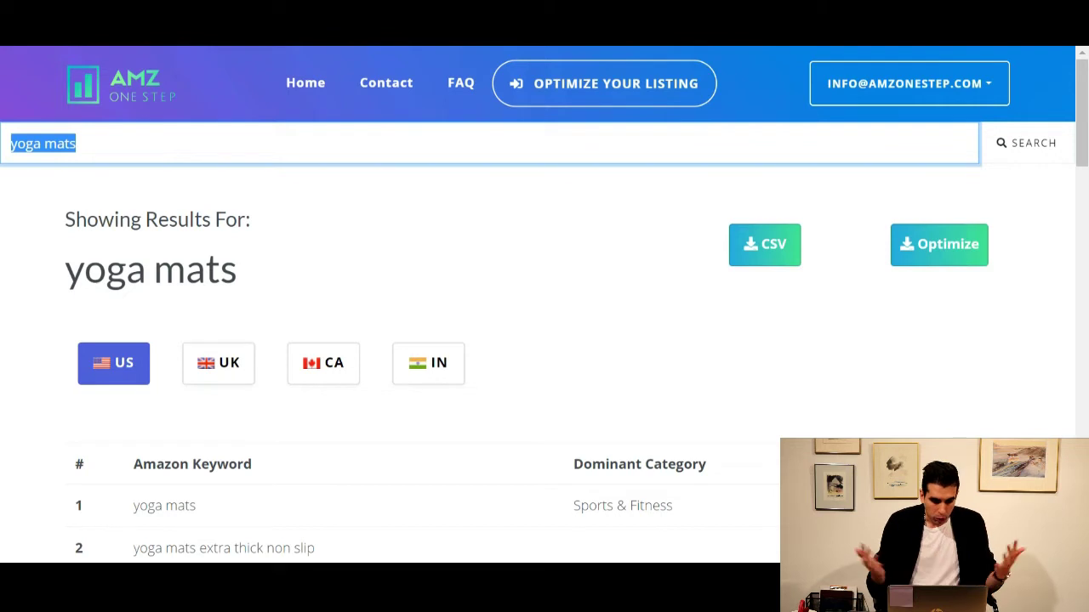
type("christma")
Run the christmas keyword search and scroll through all 95 suggestions
key("Return")
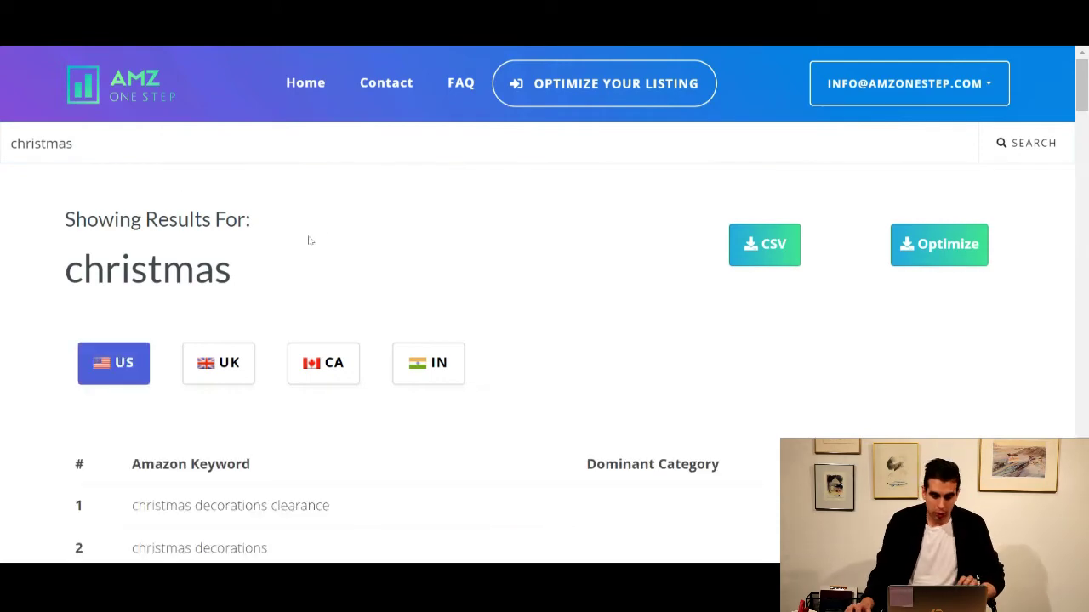
scroll(323, 223, "down", 8)
scroll(331, 221, "down", 10)
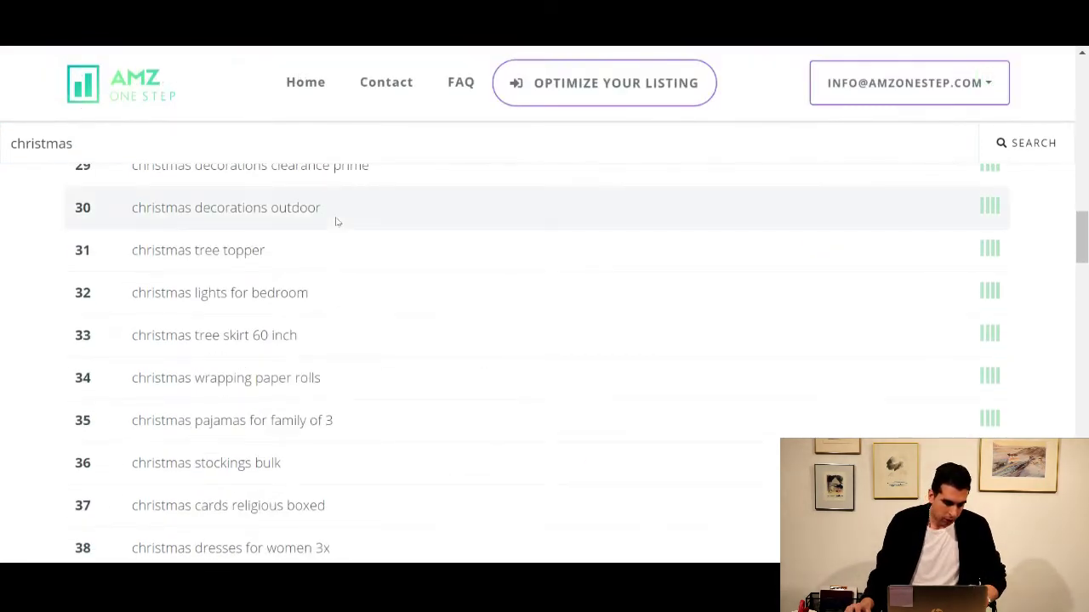
scroll(336, 221, "down", 4)
scroll(357, 200, "down", 3)
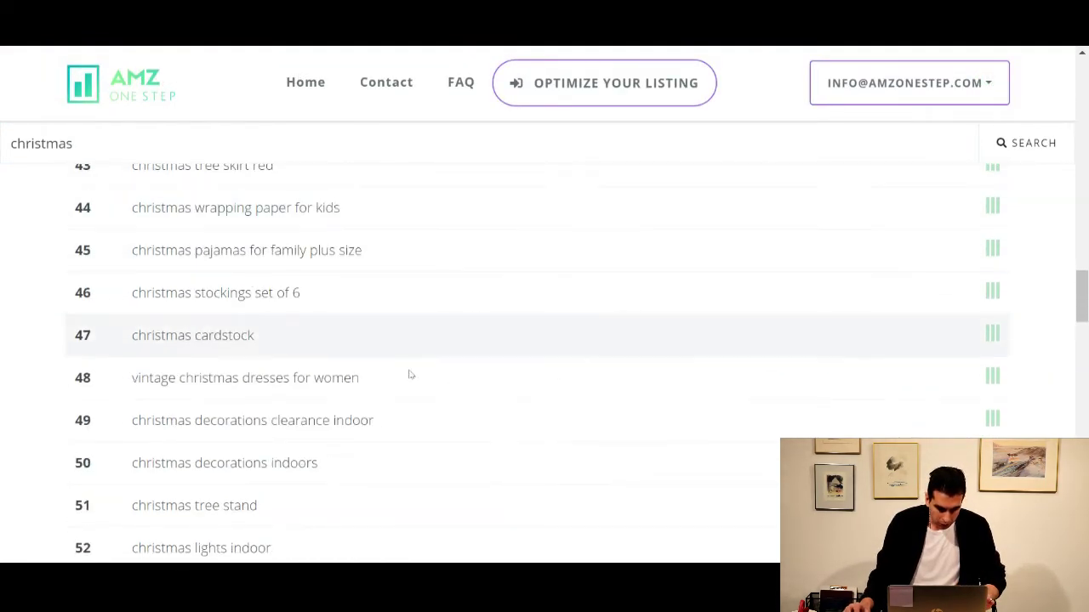
scroll(411, 370, "down", 2)
scroll(467, 345, "down", 8)
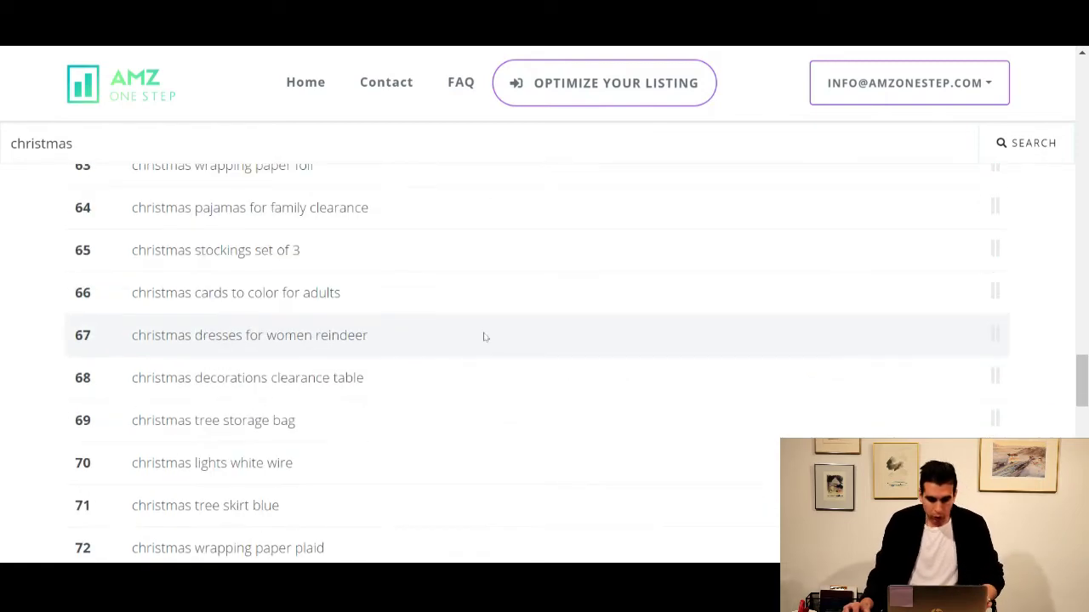
scroll(498, 335, "down", 5)
scroll(501, 302, "down", 10)
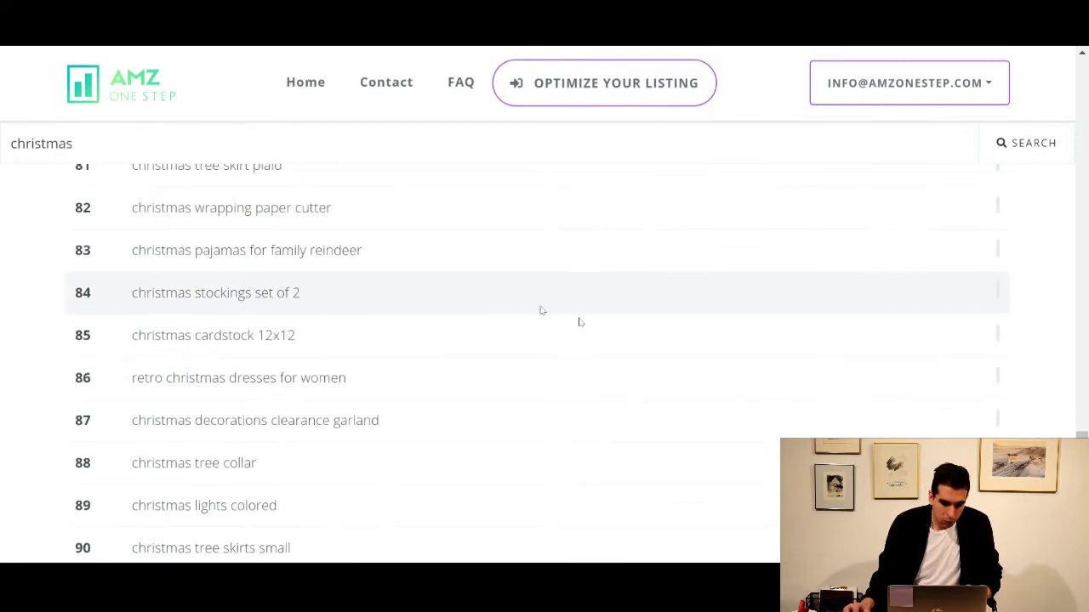
scroll(604, 319, "up", 4)
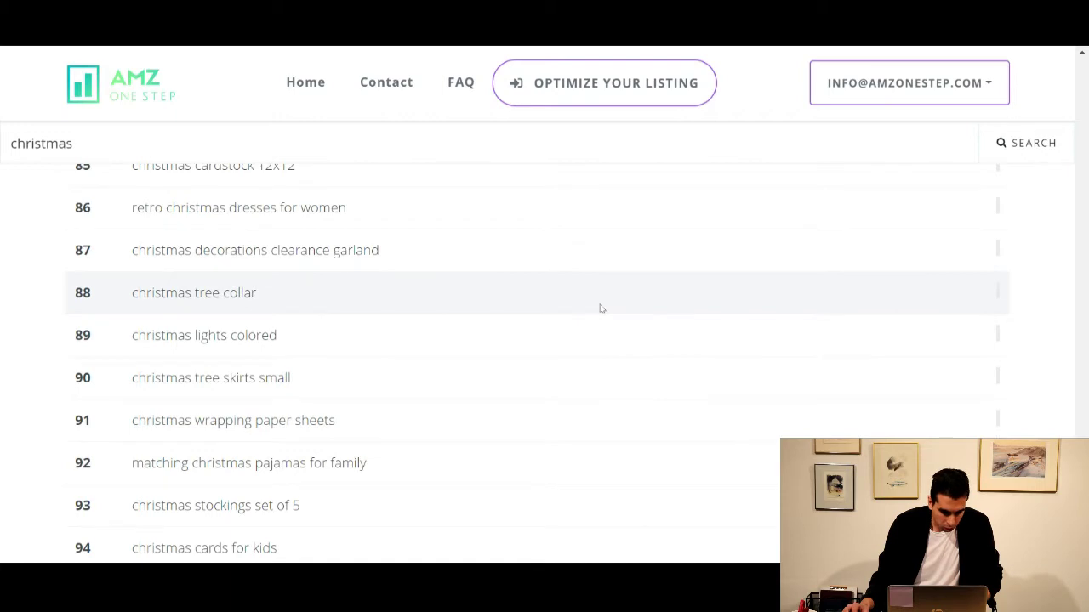
scroll(509, 296, "down", 2)
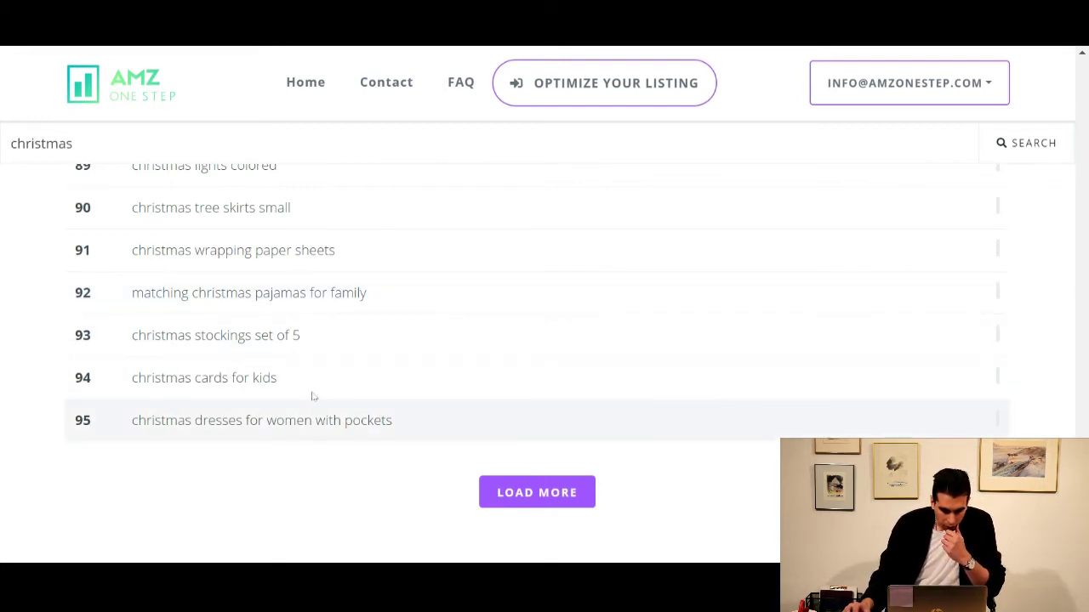
Select 'christmas tree collar' from the list and highlight the old Amazon search term
scroll(447, 366, "up", 2)
scroll(321, 398, "up", 2)
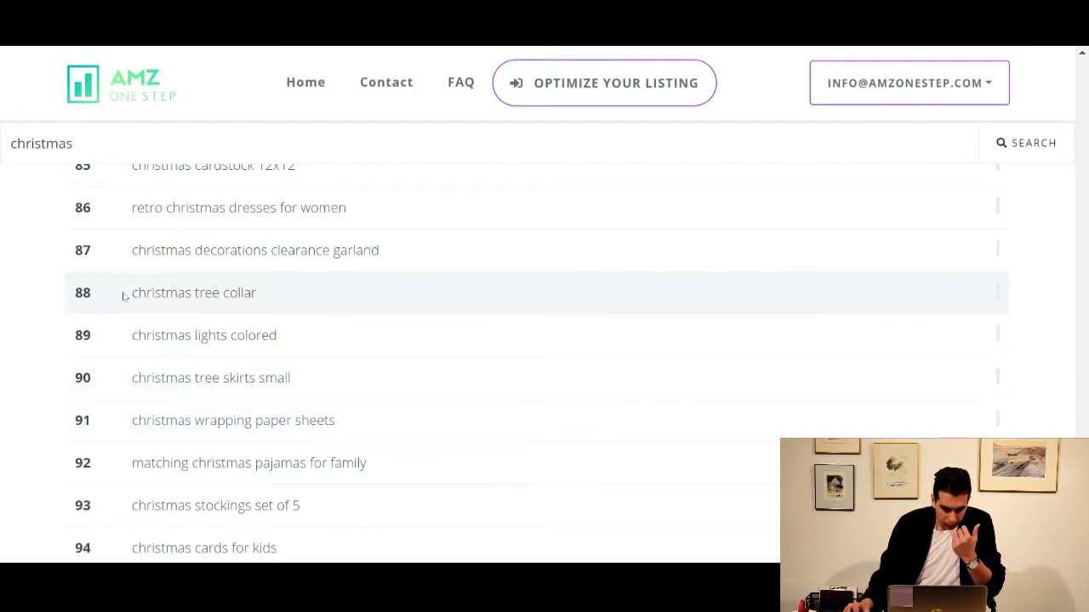
left_click_drag(132, 293, 259, 307)
key("ctrl+c")
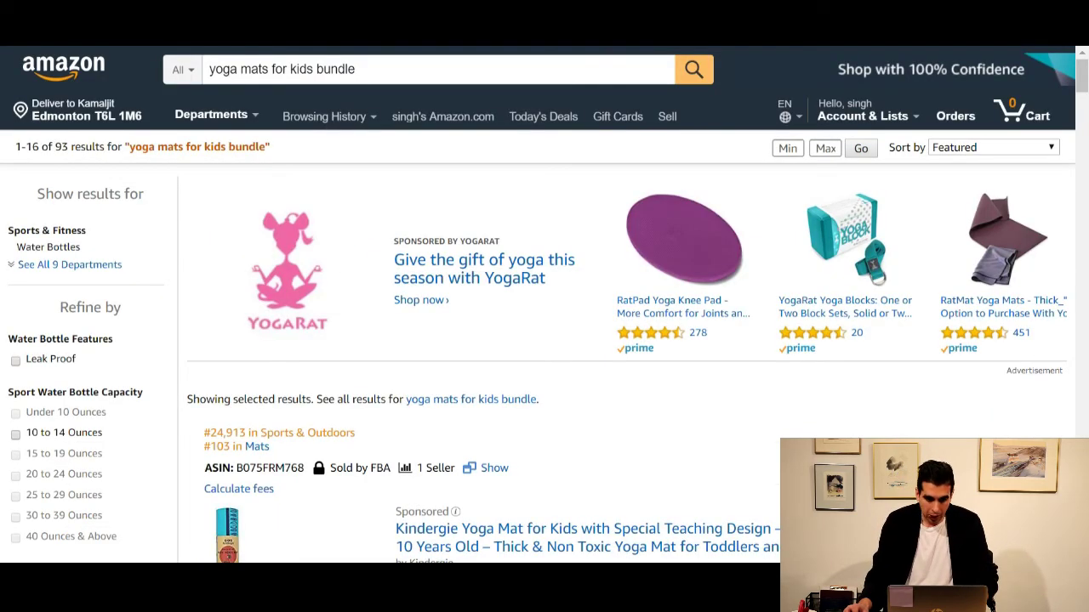
triple_click(362, 68)
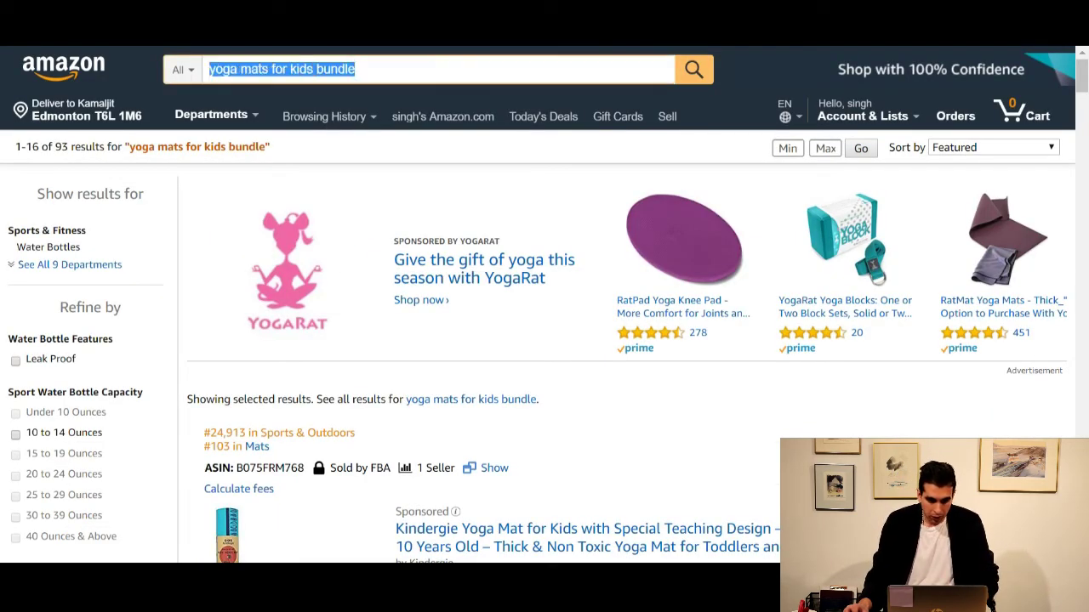
Search Amazon for 'christmas tree collar' using the pasted term and its suggestion
key("ctrl+v")
key("Return")
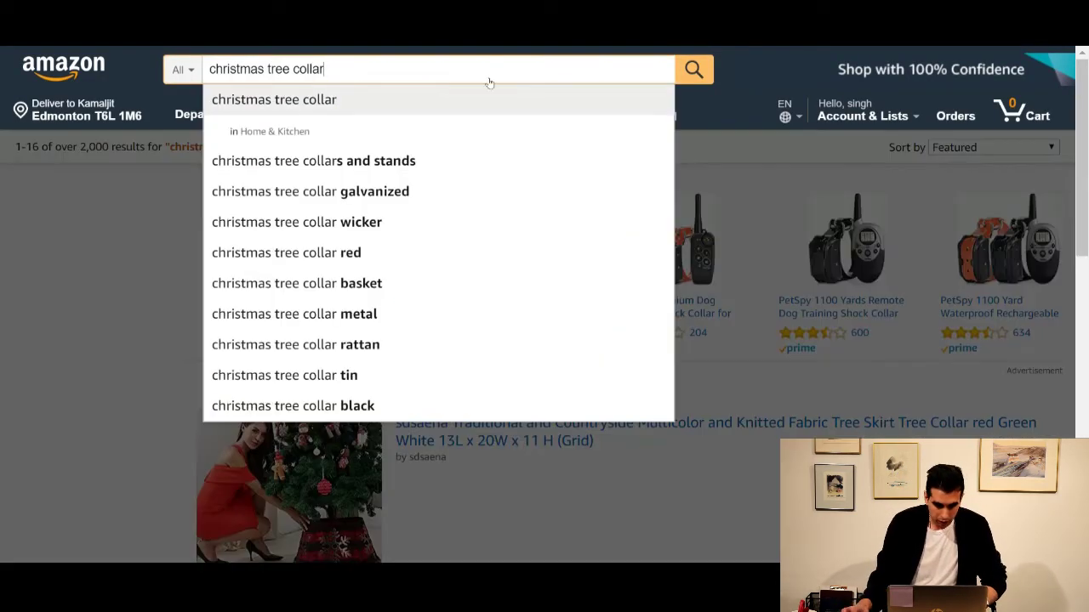
left_click(454, 99)
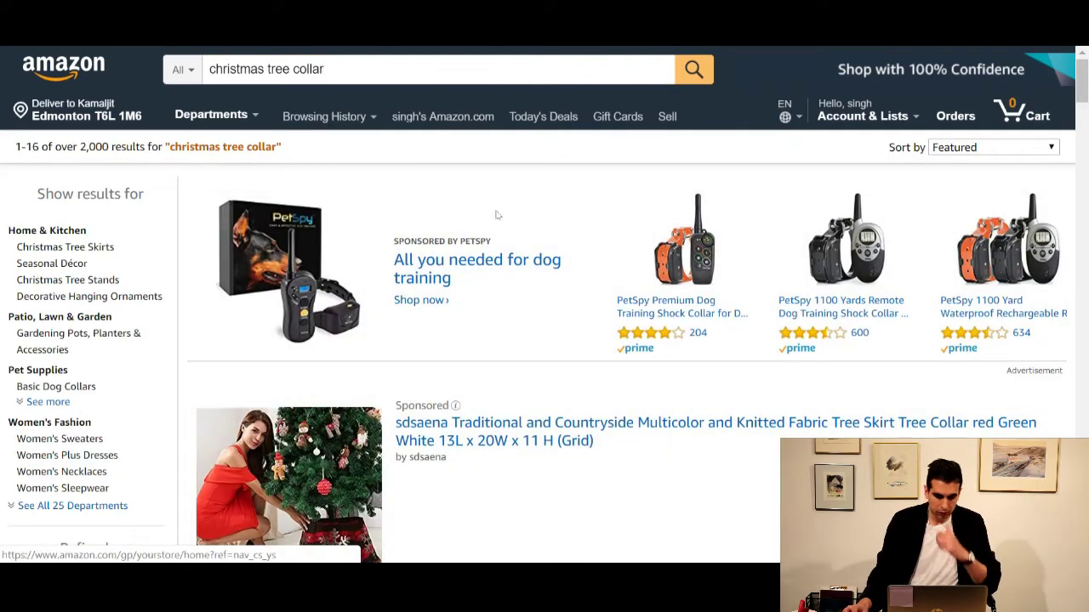
Review the 2,000+ results, comparing galvanized metal and rattan tree collars at $27.98–$69.97
scroll(495, 218, "down", 2)
scroll(595, 221, "up", 1)
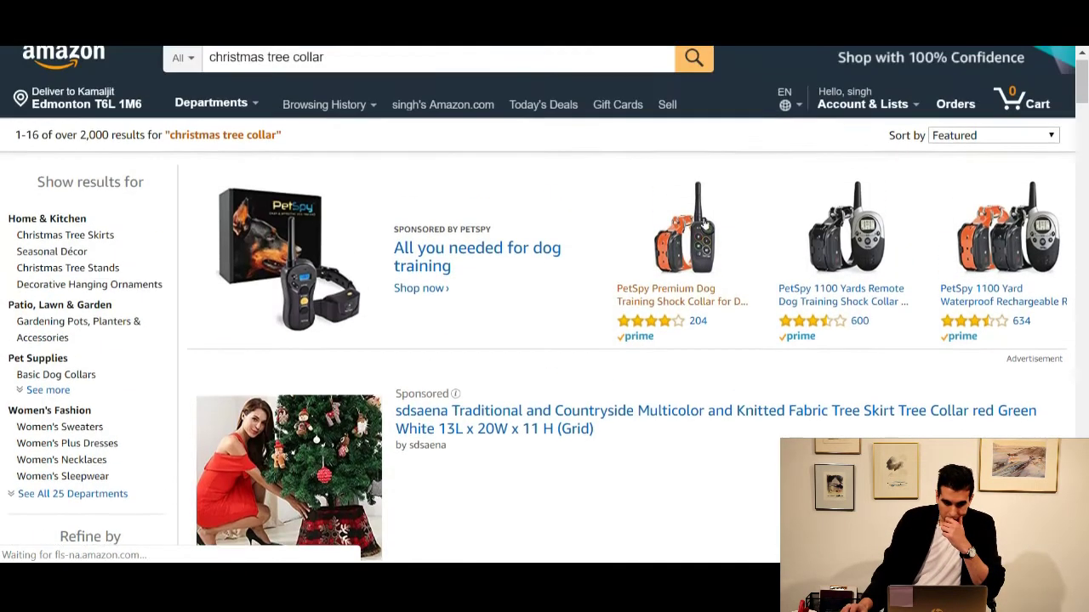
scroll(704, 223, "down", 7)
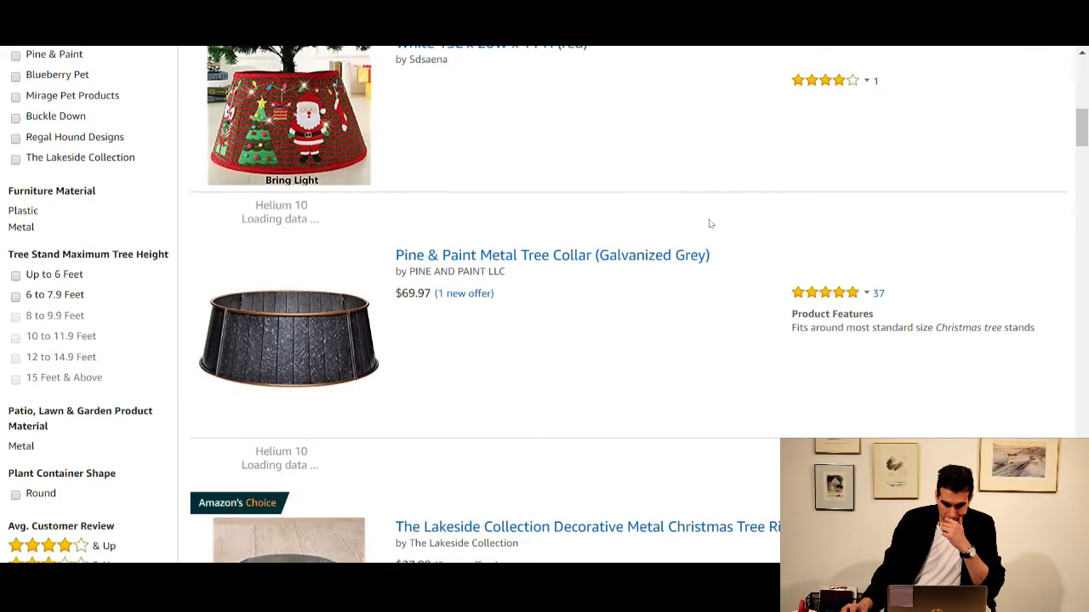
scroll(592, 258, "down", 1)
scroll(592, 257, "down", 1)
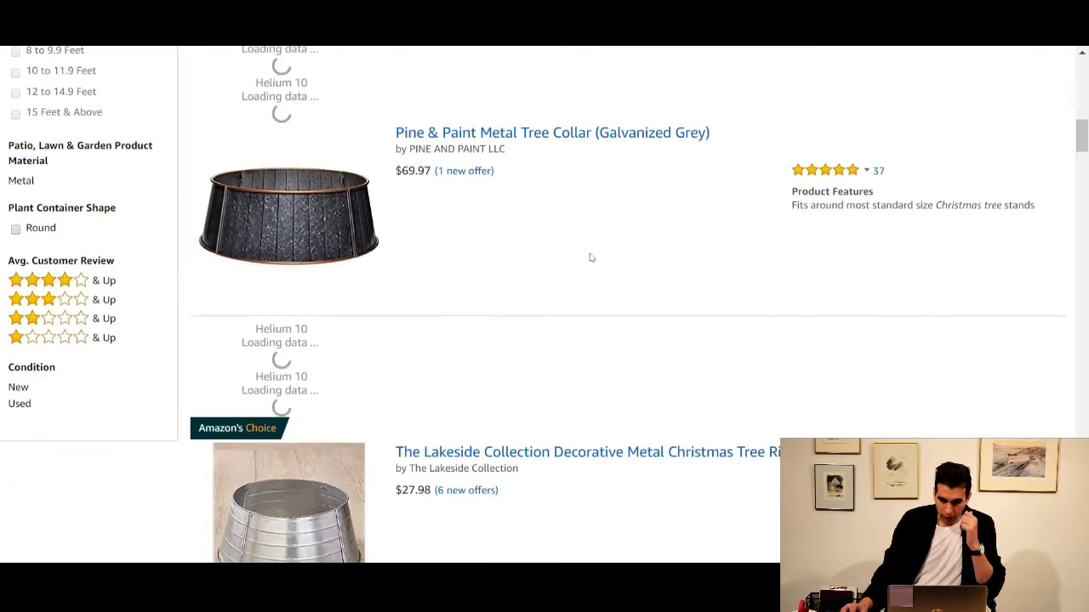
scroll(578, 260, "down", 2)
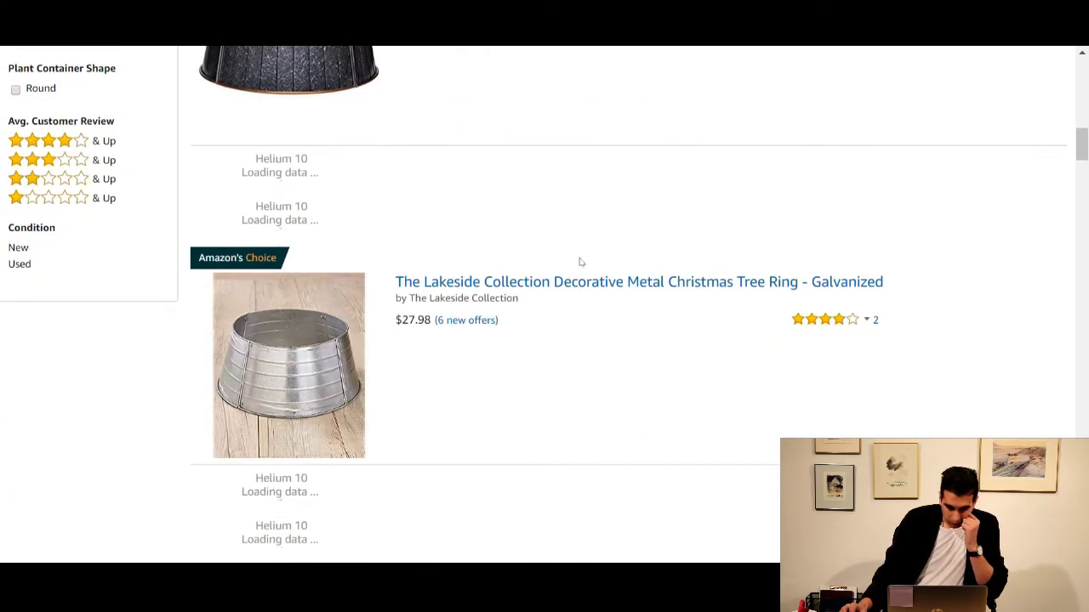
scroll(581, 260, "up", 2)
scroll(634, 213, "down", 2)
scroll(668, 219, "down", 2)
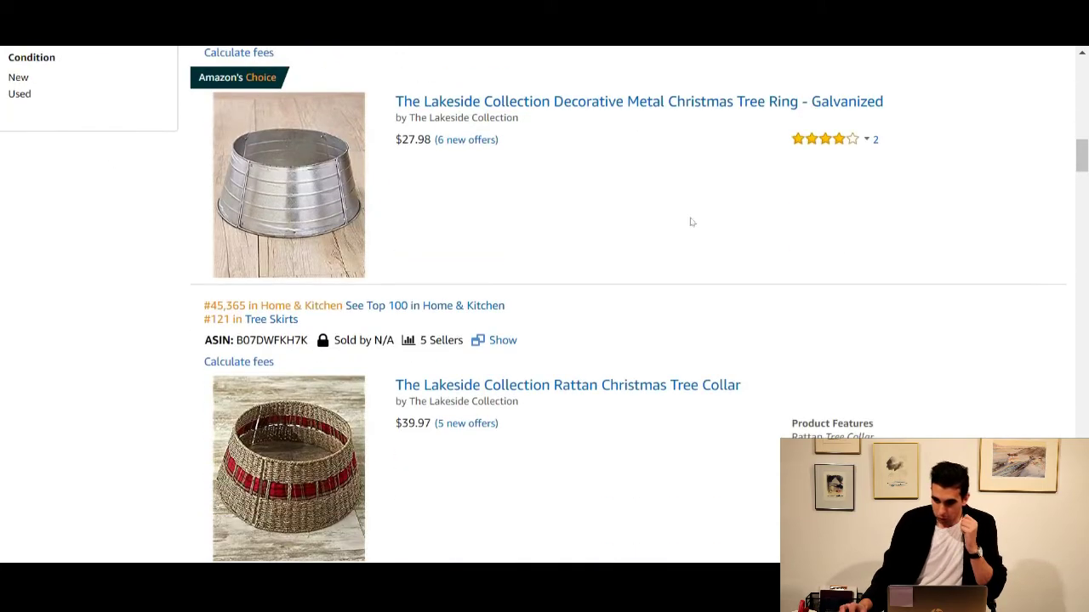